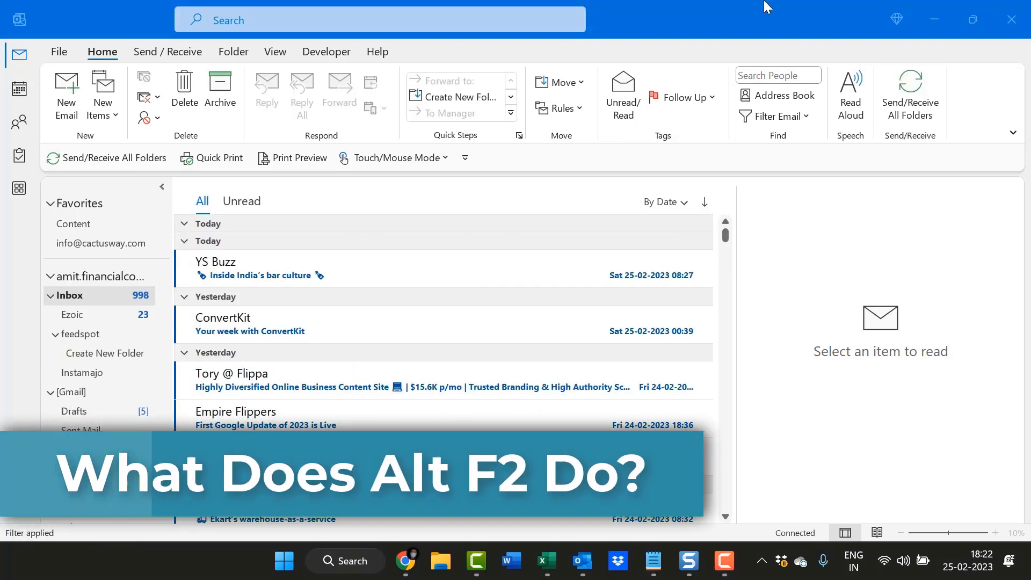
# Step: Show the February 2023 calendar flyout with Alt+F2 from the Outlook inbox
pyautogui.click(716, 2)
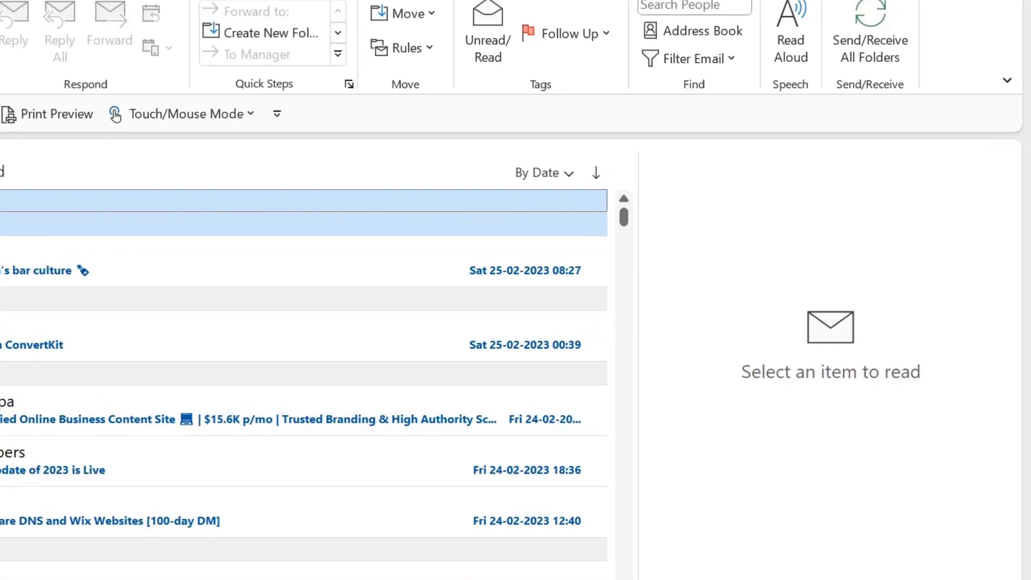
pyautogui.hotkey('alt', 'F2')
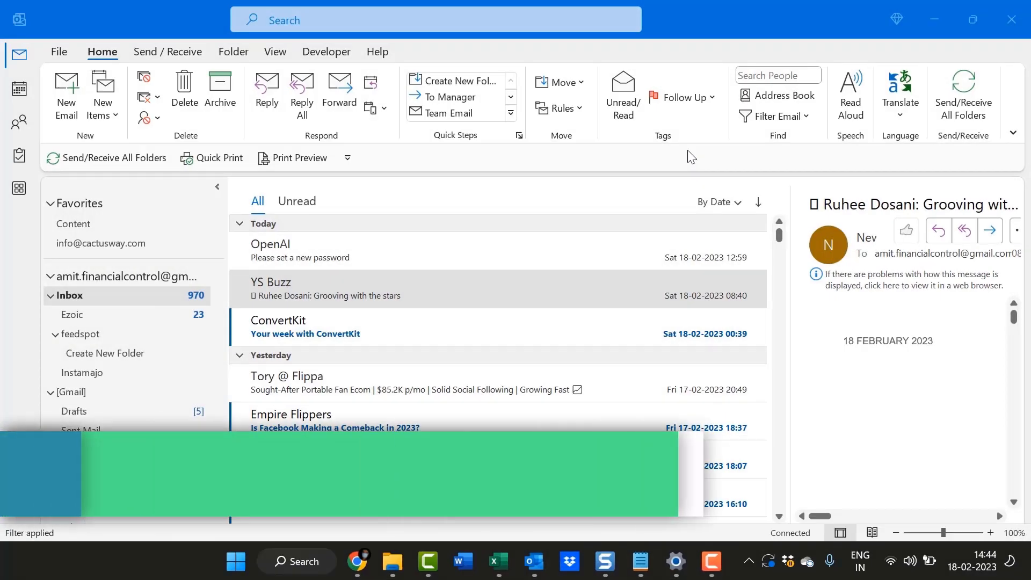
# Step: Delete the YS Buzz email with Ctrl+D and start a new blank email
pyautogui.click(713, 2)
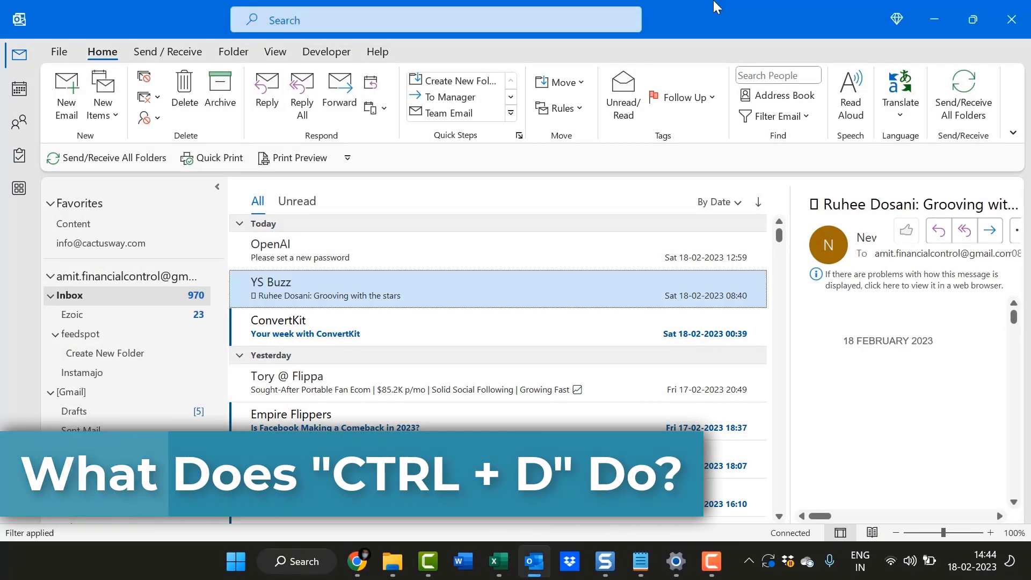
pyautogui.click(79, 295)
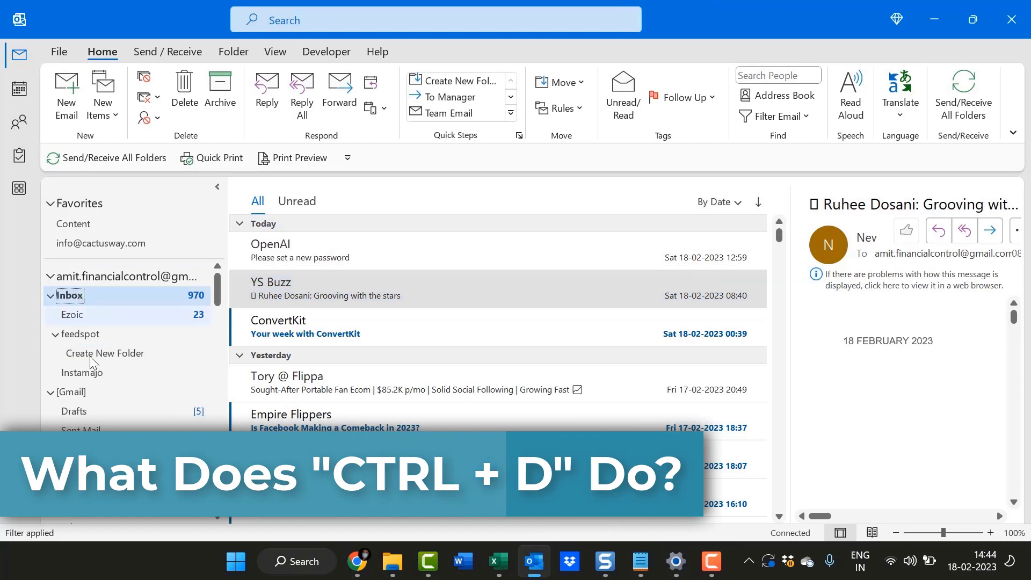
pyautogui.click(346, 295)
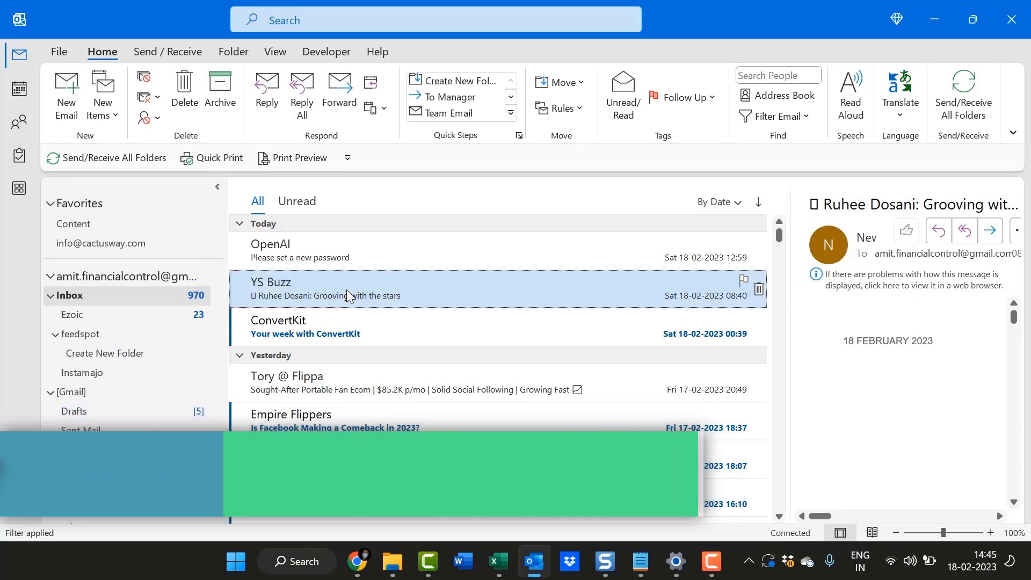
pyautogui.click(81, 296)
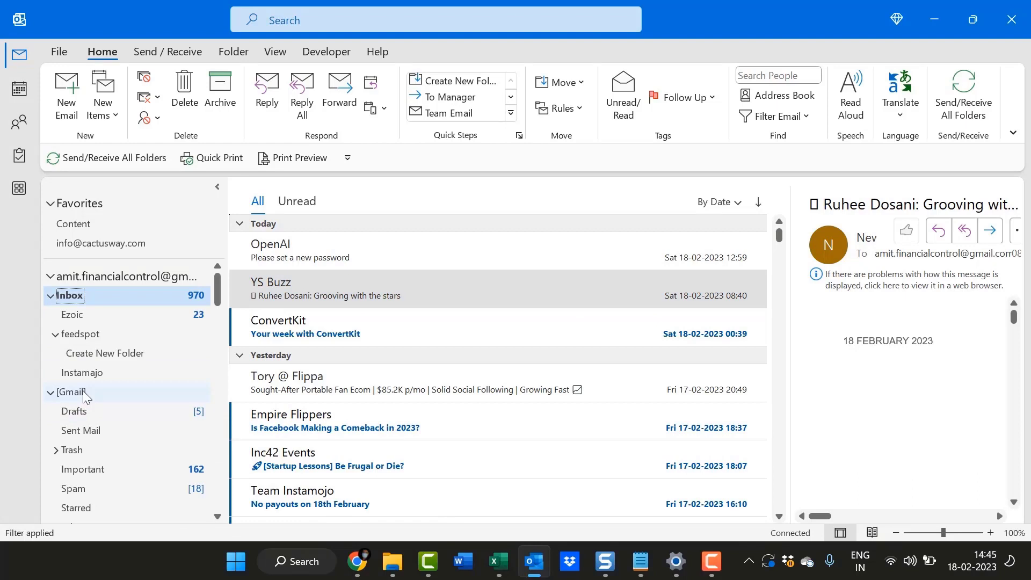
pyautogui.click(332, 297)
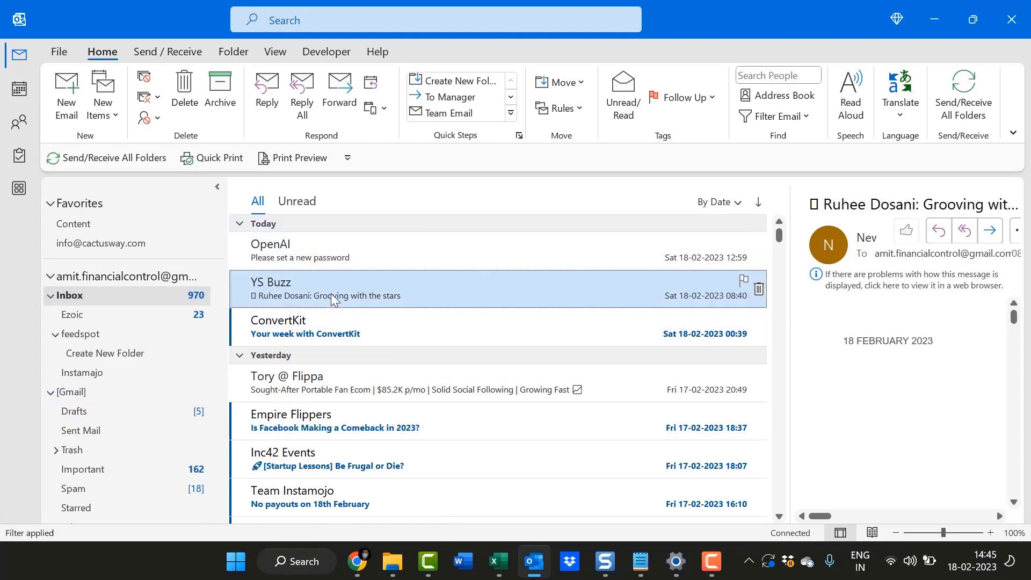
pyautogui.hotkey('ctrl', 'd')
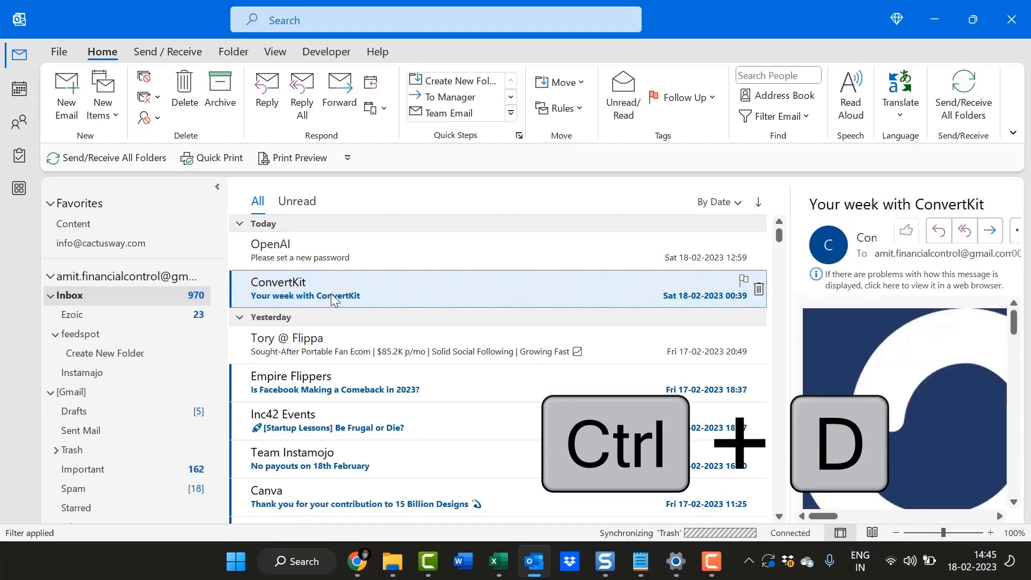
pyautogui.click(66, 94)
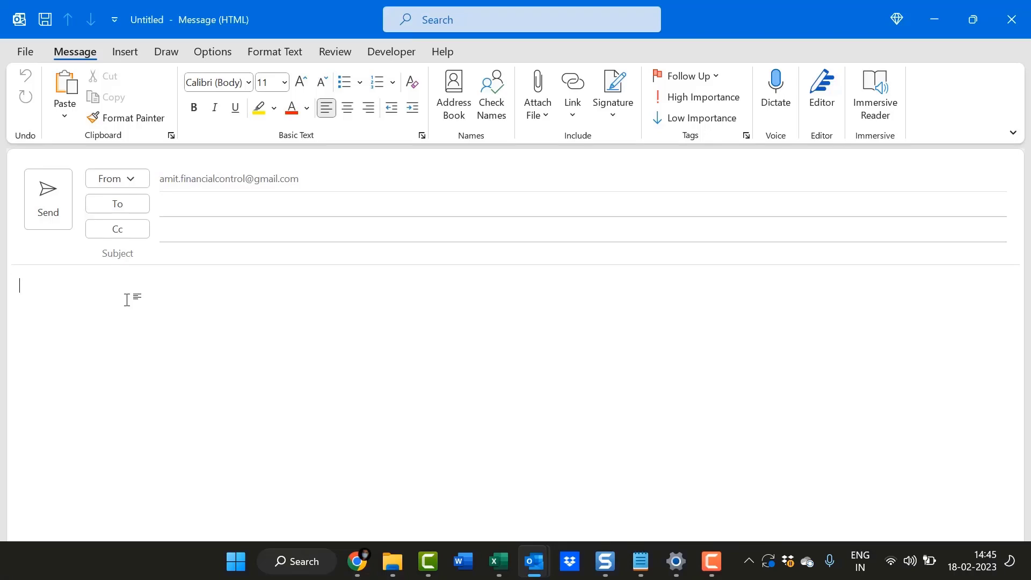
# Step: Bring up the Font dialog for the message body with Ctrl+D and move it aside
pyautogui.hotkey('ctrl', 'd')
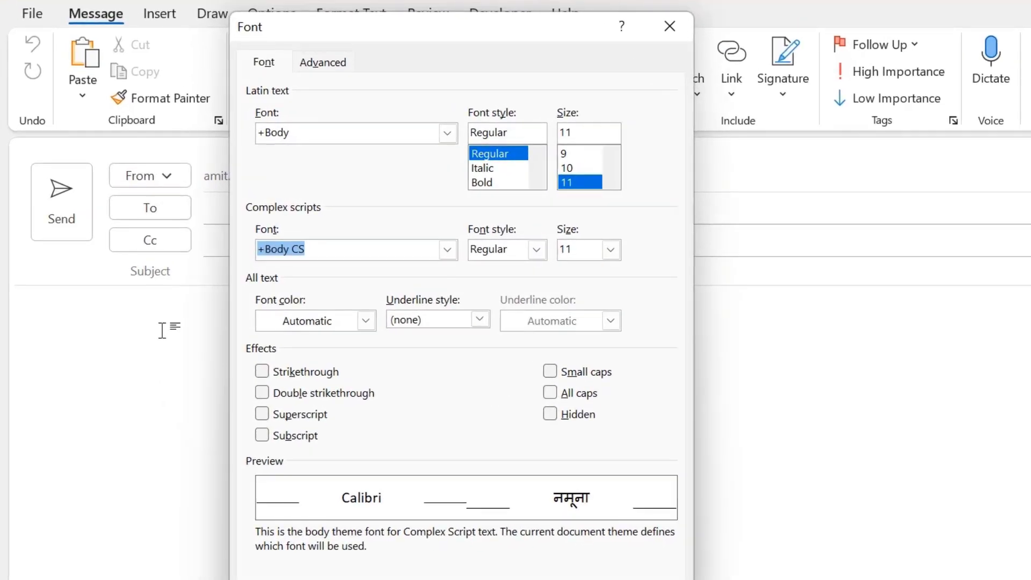
pyautogui.moveTo(343, 27); pyautogui.dragTo(437, 113)
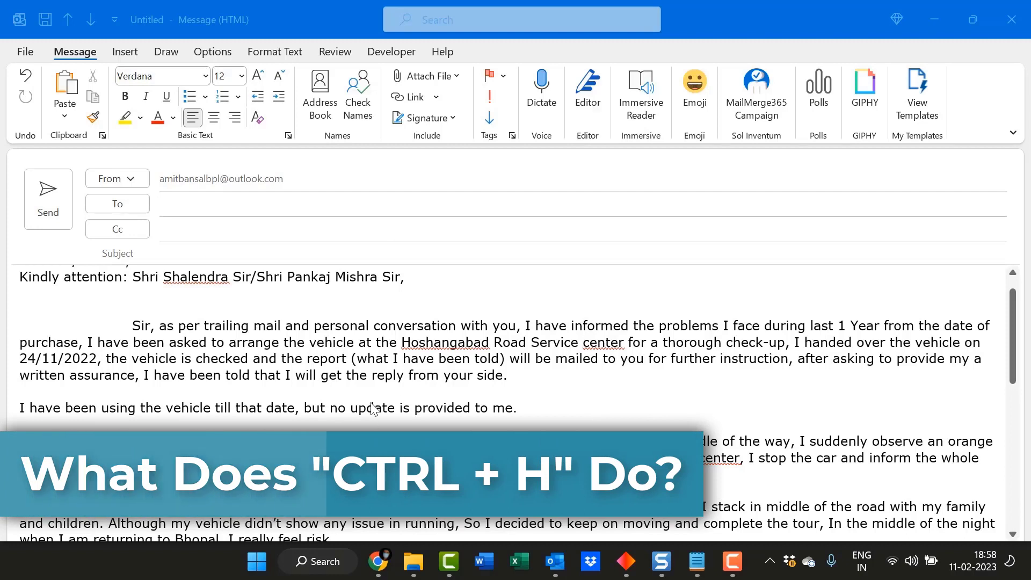
# Step: In Find and Replace, enter 'Utter pradesh' to find and 'Madhya pradesh' as replacement
pyautogui.click(313, 354)
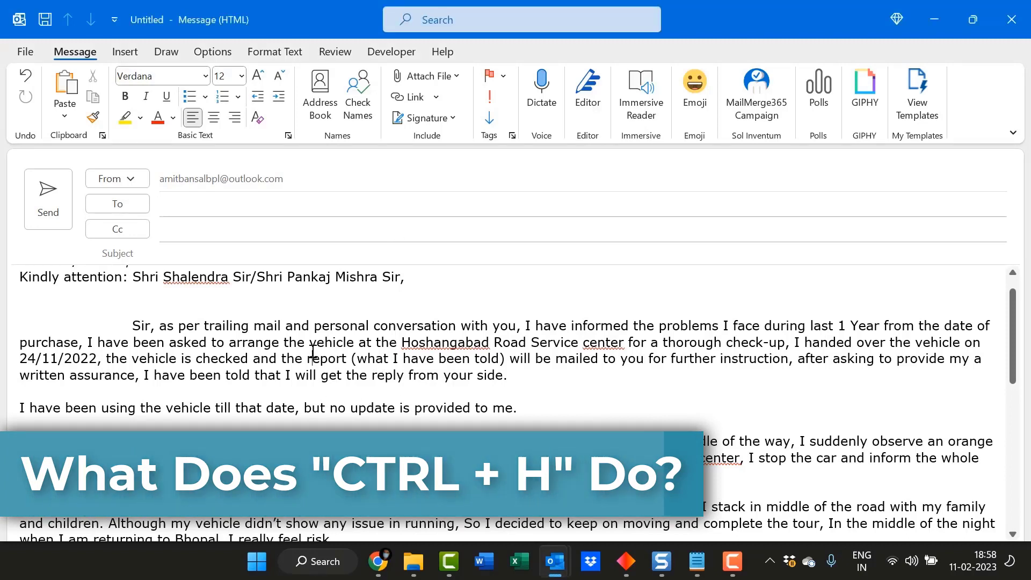
pyautogui.hotkey('ctrl', 'h')
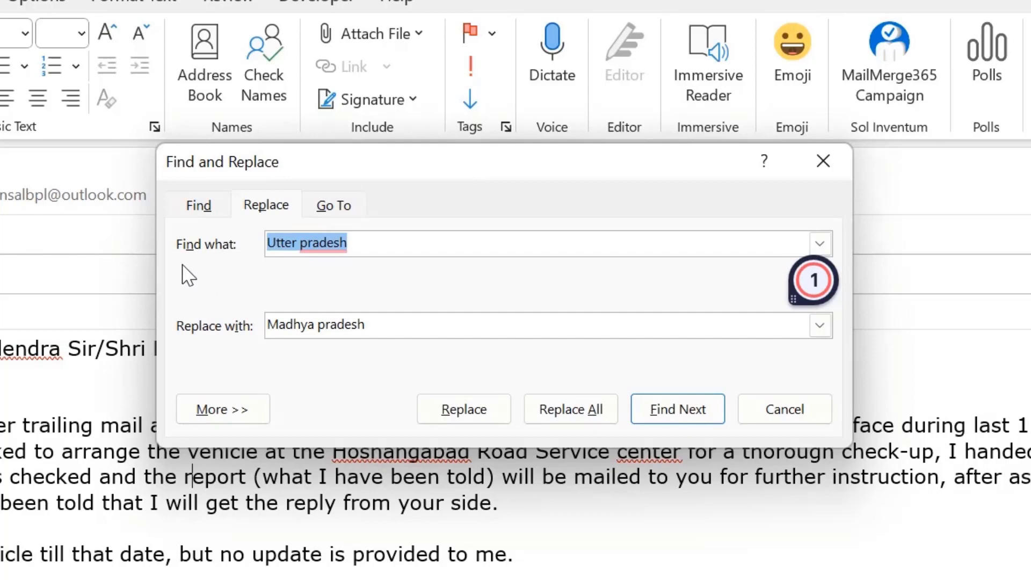
pyautogui.click(381, 247)
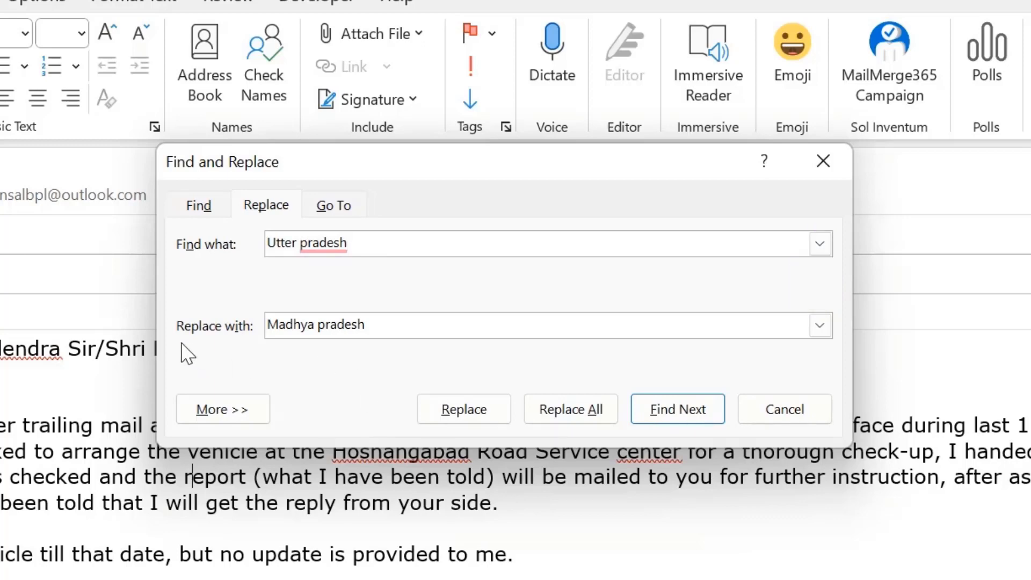
pyautogui.click(412, 327)
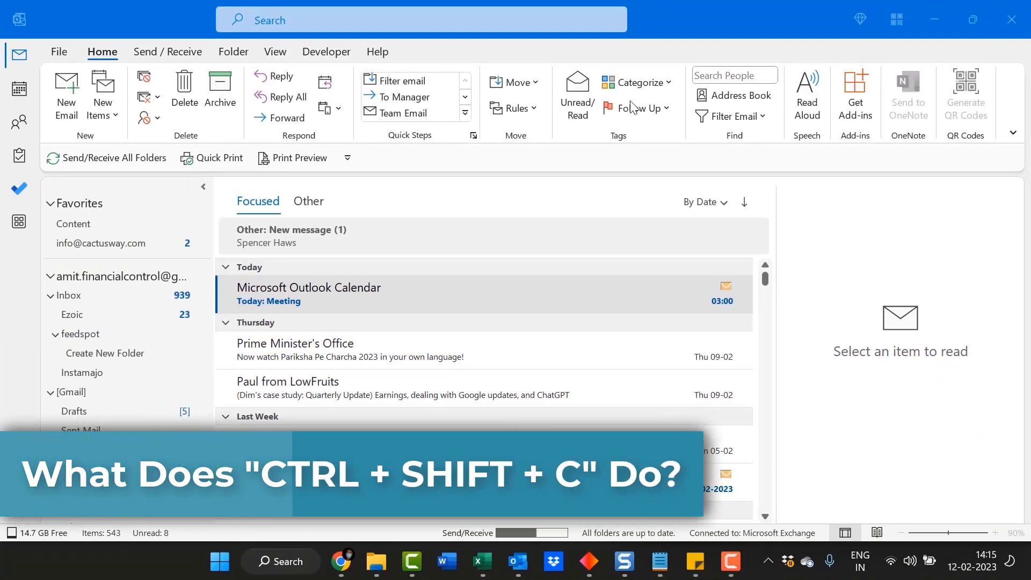
# Step: Create a new contact with Ctrl+Shift+C, then close it without saving
pyautogui.click(732, 7)
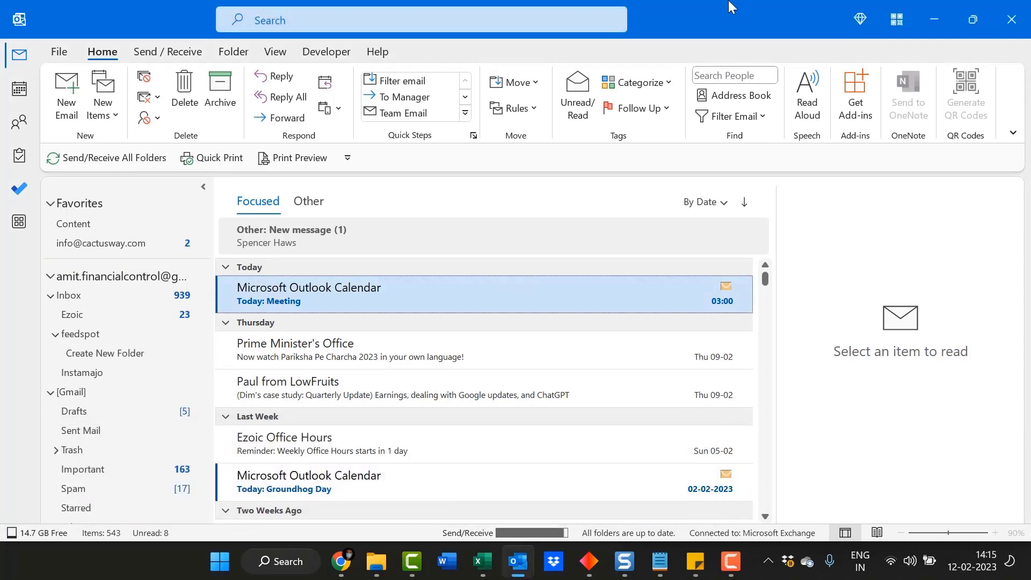
pyautogui.hotkey('ctrl', 'shift', 'c')
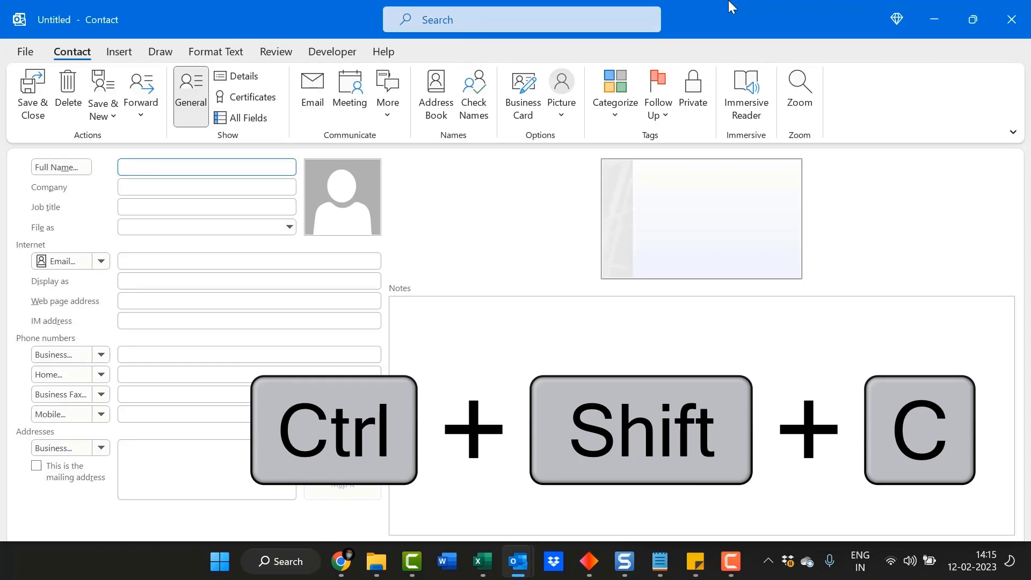
pyautogui.press('Escape')
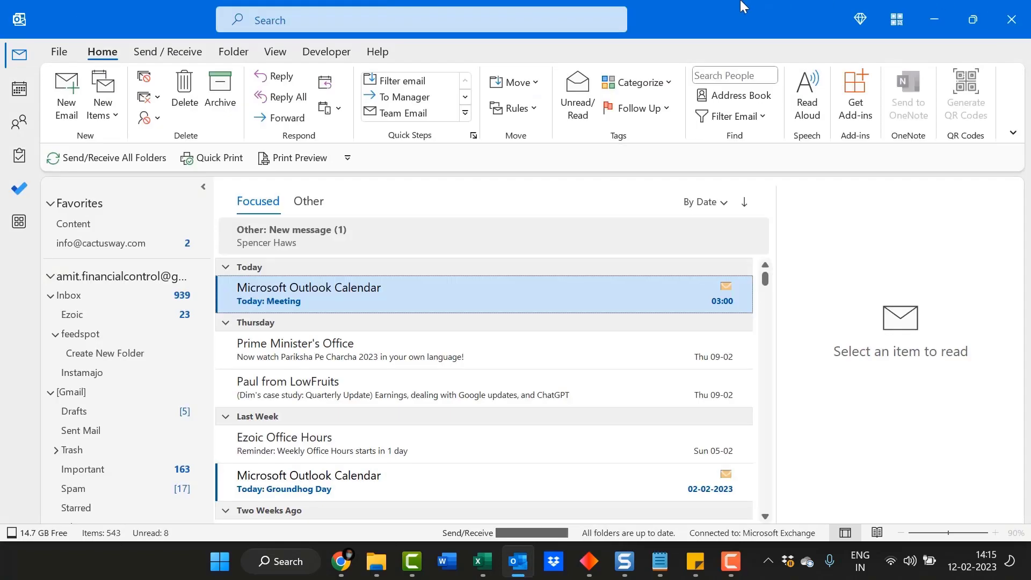
# Step: Cycle through Calendar, People, Tasks and Mail, then start a fresh blank contact
pyautogui.click(20, 89)
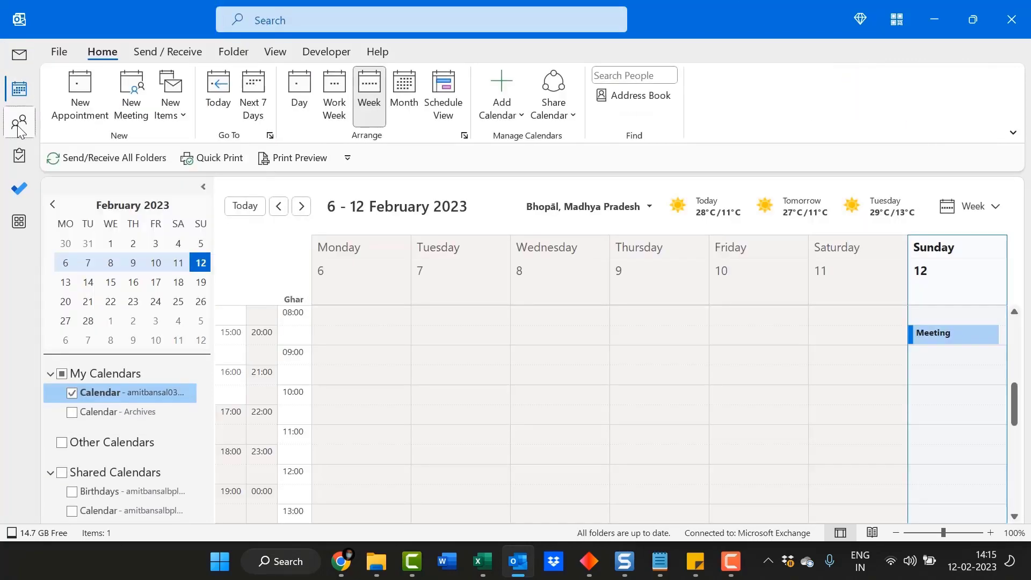
pyautogui.click(20, 123)
pyautogui.click(20, 156)
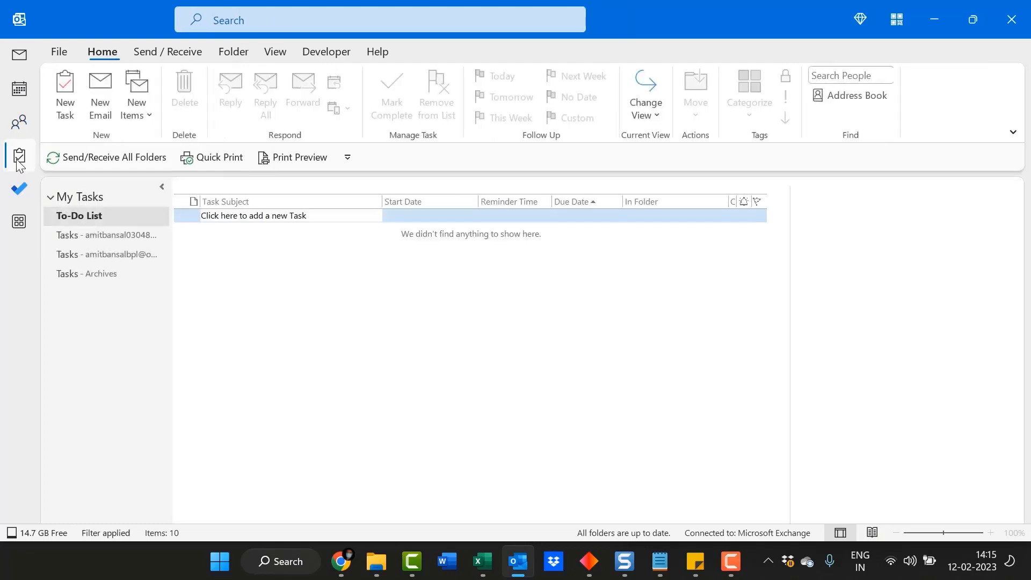
pyautogui.click(19, 55)
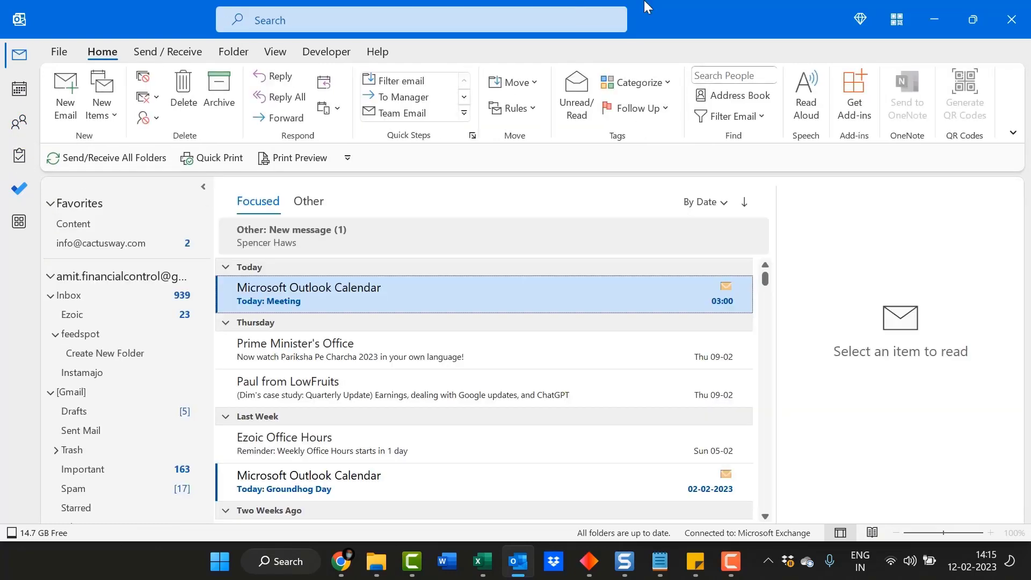
pyautogui.hotkey('ctrl', 'shift', 'c')
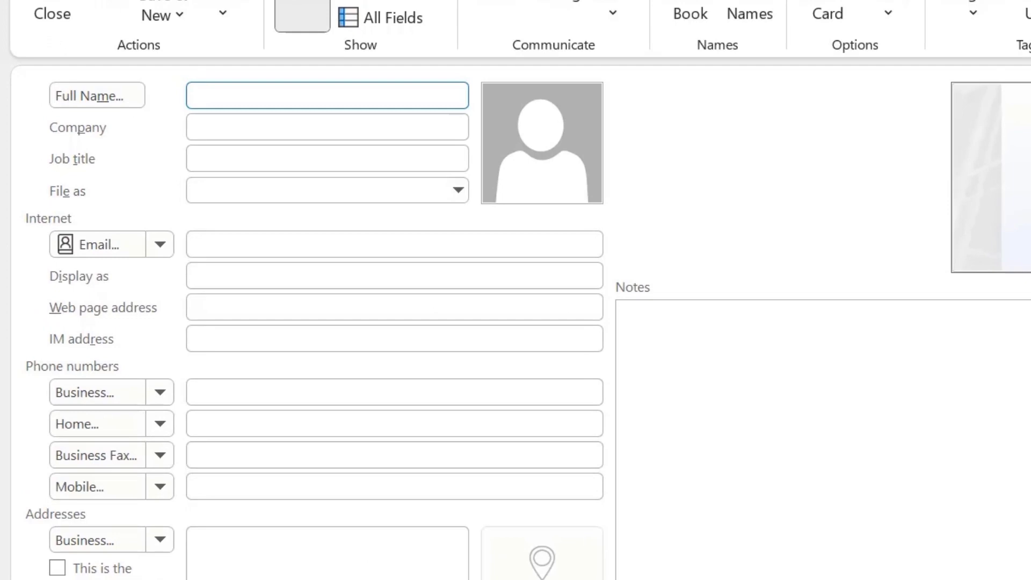
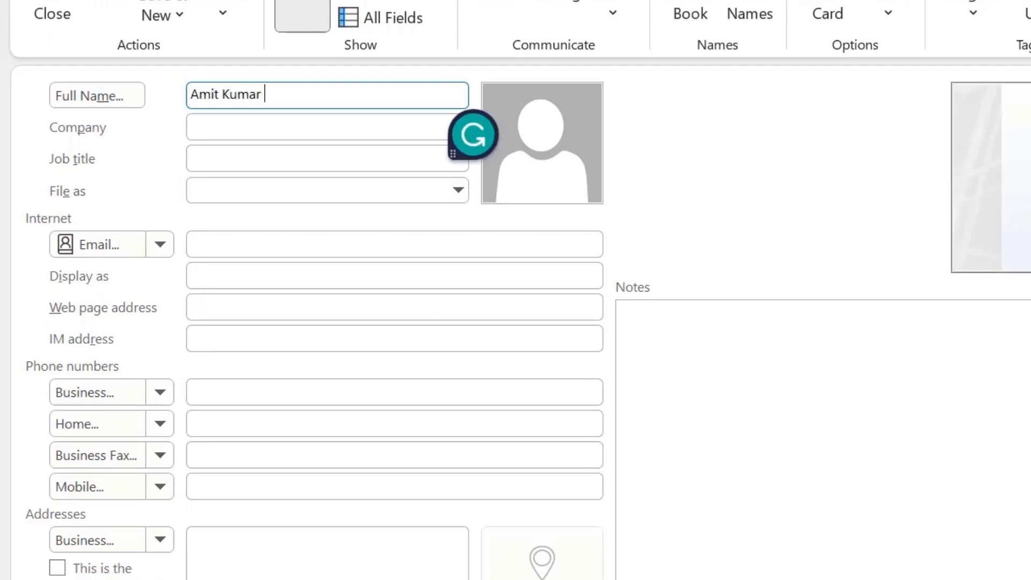
# Step: Enter the contact's full name, company Mail Smartly and job title Blogger
pyautogui.press('Tab')
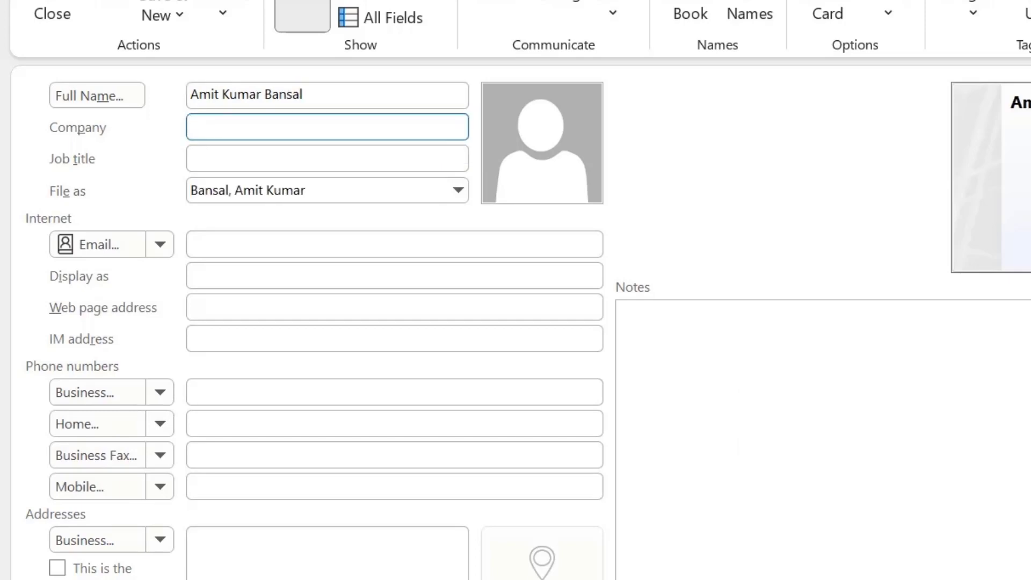
pyautogui.write('Mail Smartly')
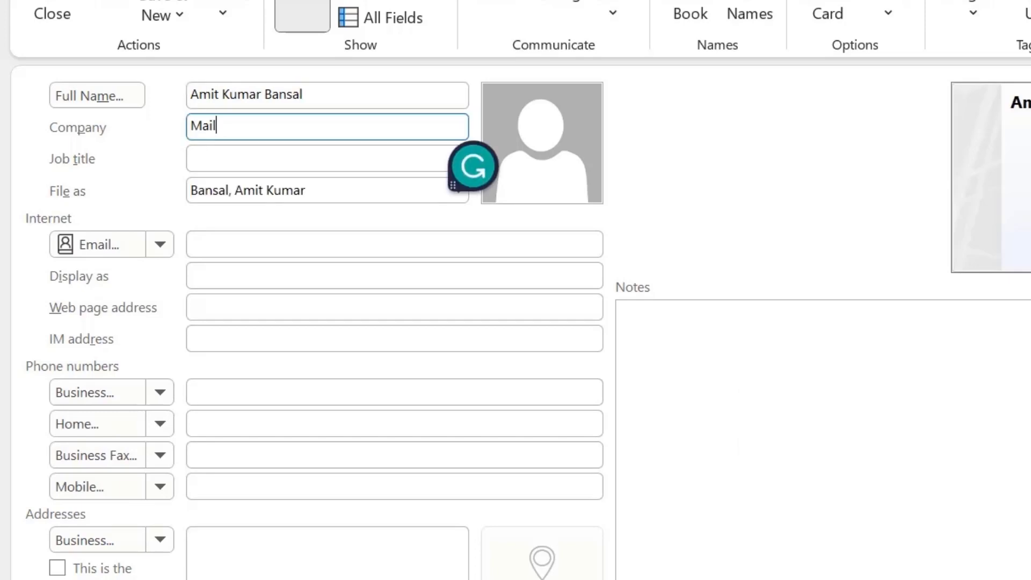
pyautogui.press('Tab')
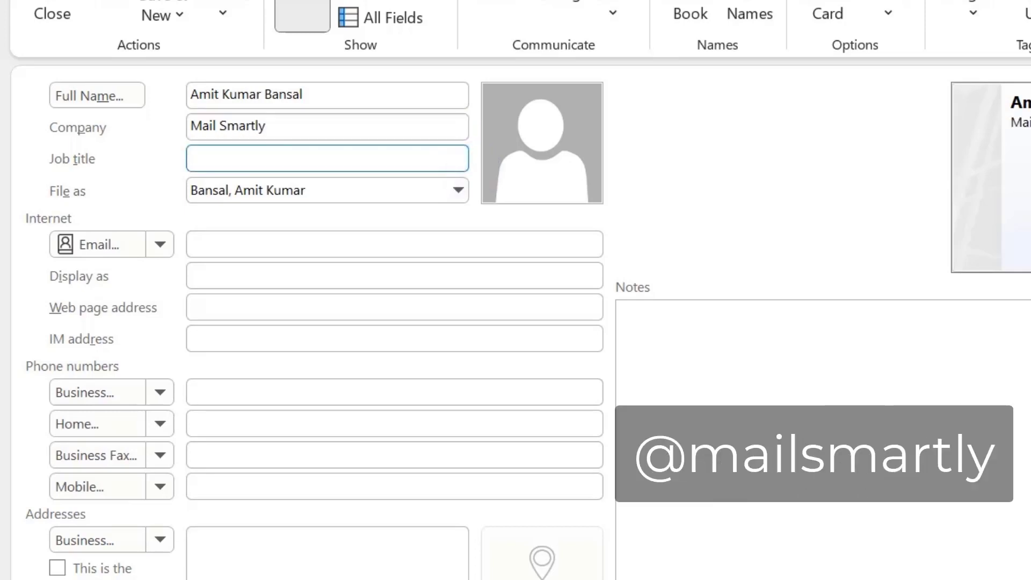
pyautogui.write('Blogger')
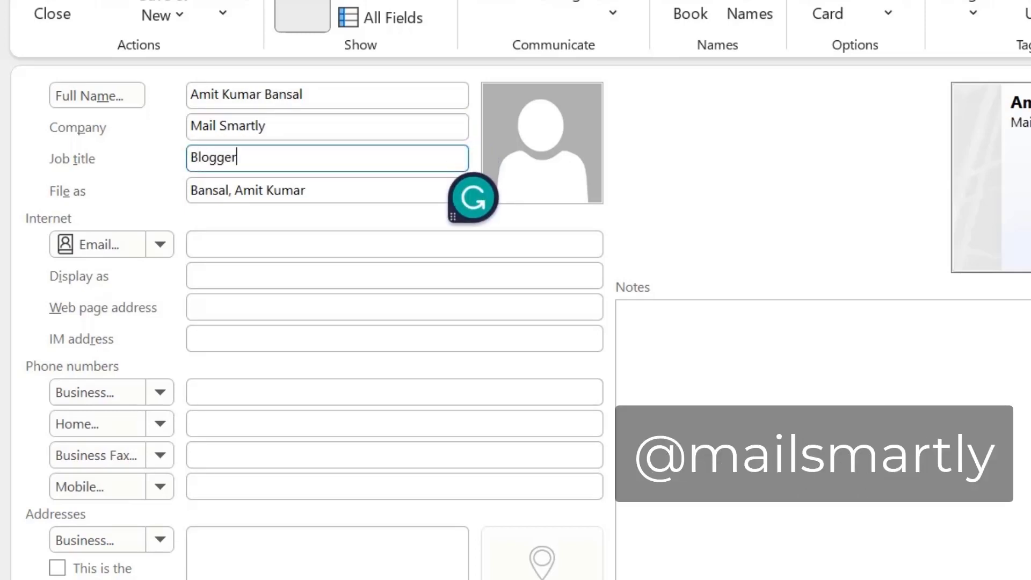
pyautogui.press('Tab')
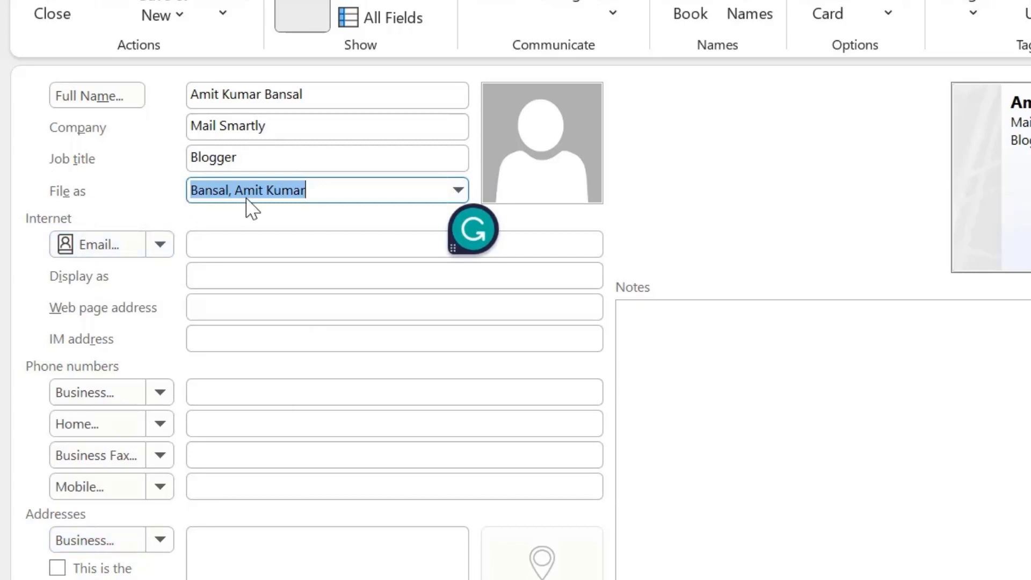
# Step: Add the contact's e-mail address and the web page mailsmartly.com
pyautogui.click(275, 244)
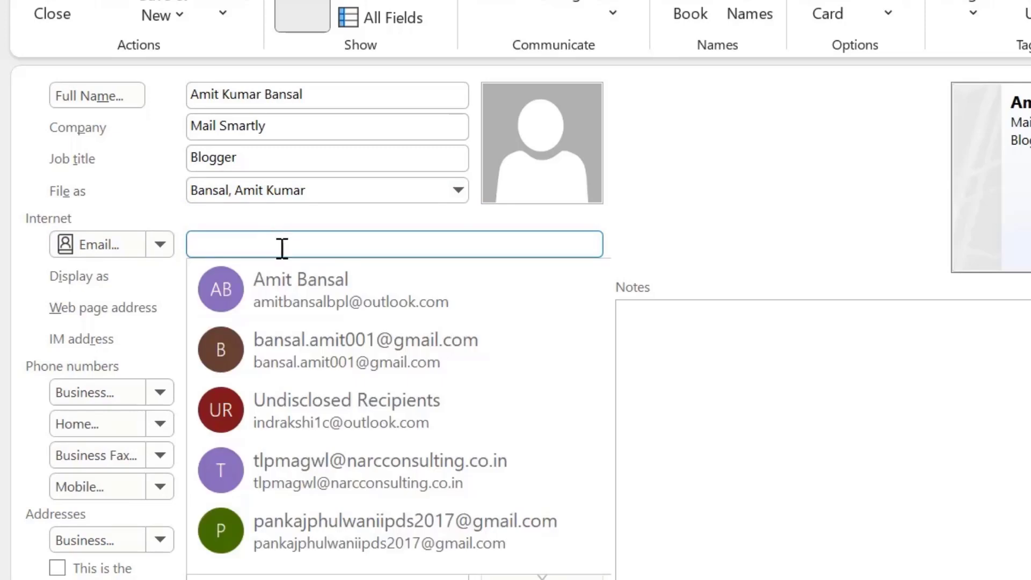
pyautogui.click(233, 240)
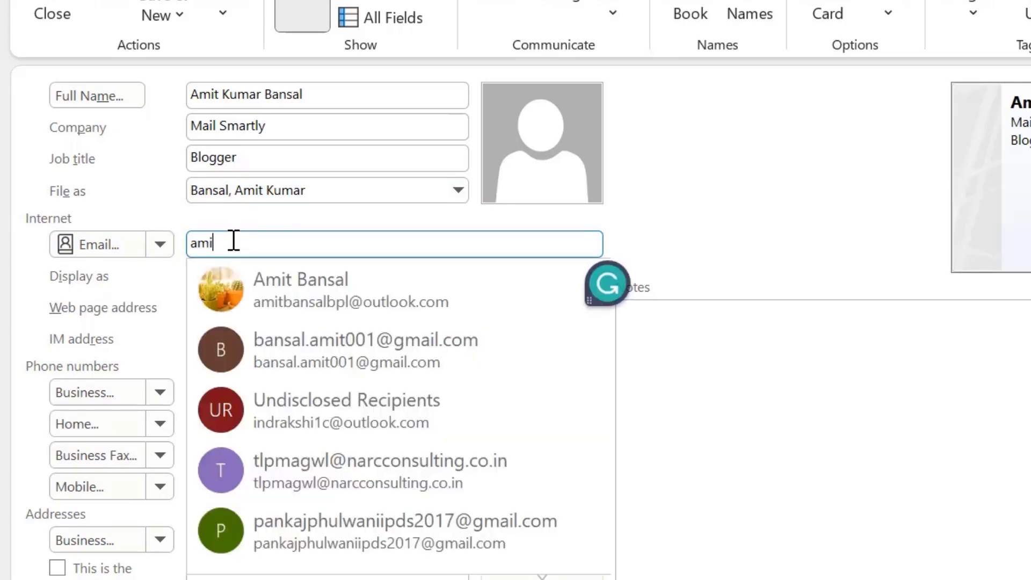
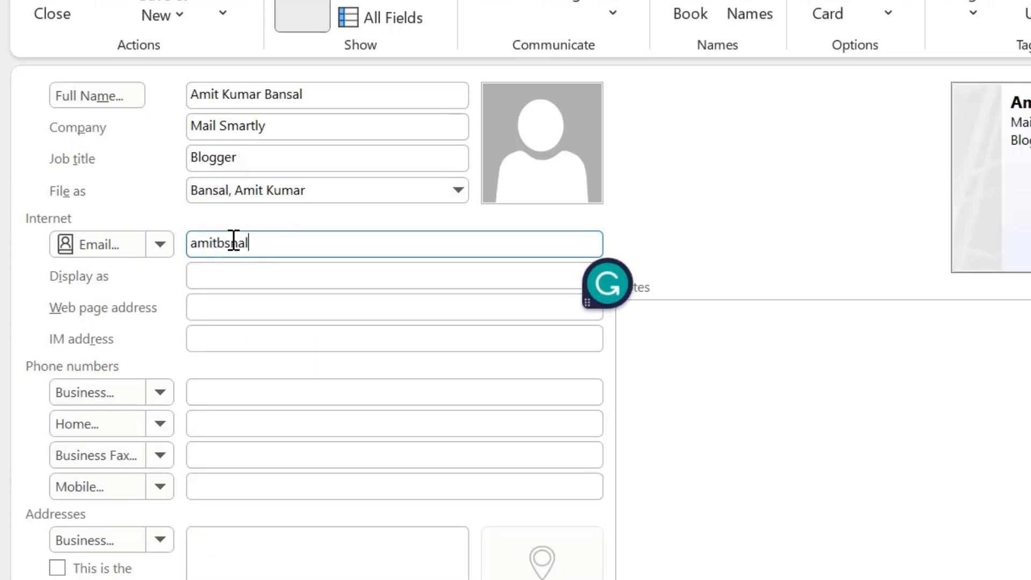
pyautogui.press('Tab')
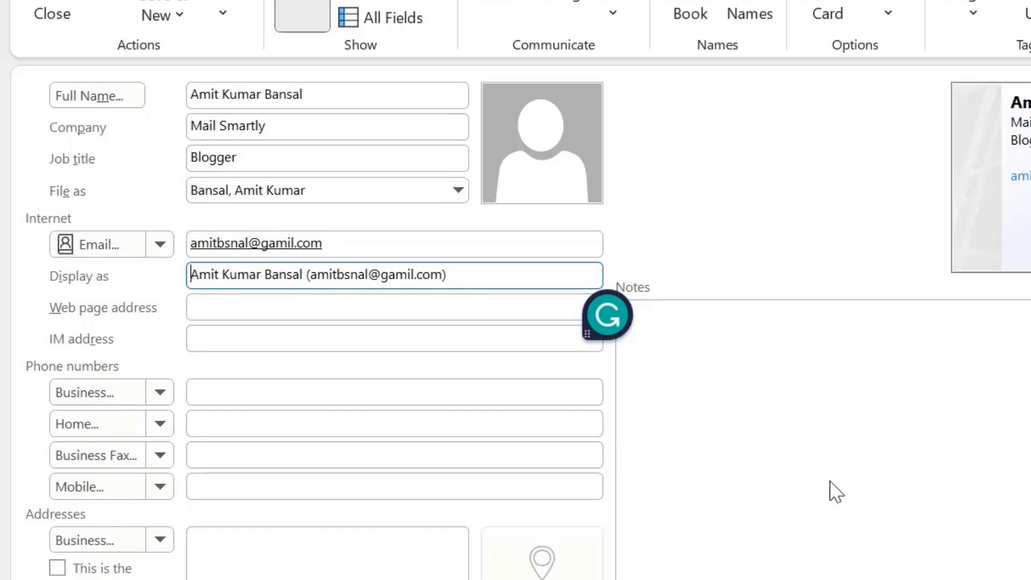
pyautogui.click(302, 314)
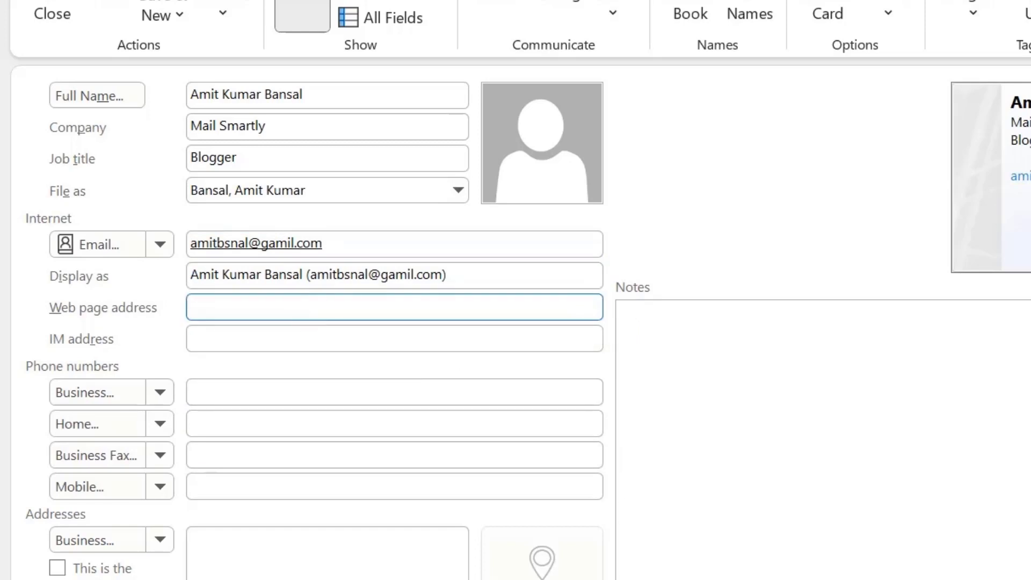
pyautogui.write('mai')
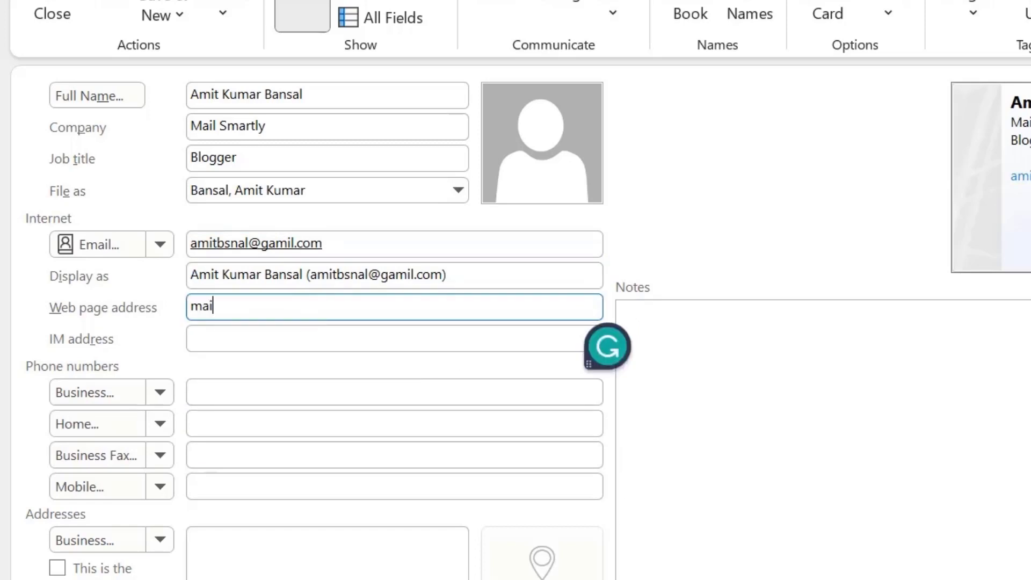
pyautogui.write('lsmartly.com')
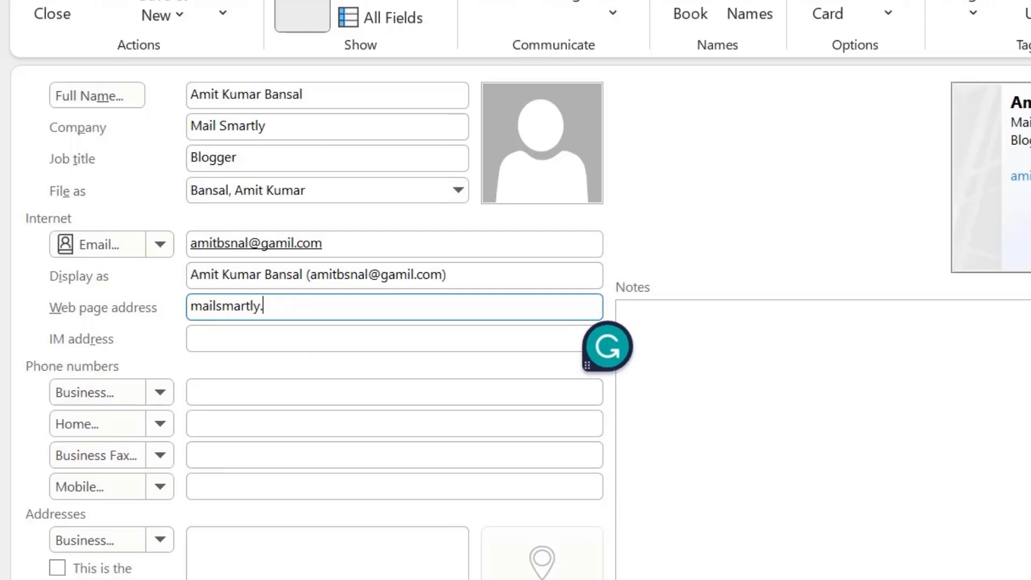
pyautogui.press('Tab')
pyautogui.press('Tab')
pyautogui.press('Tab')
pyautogui.press('Tab')
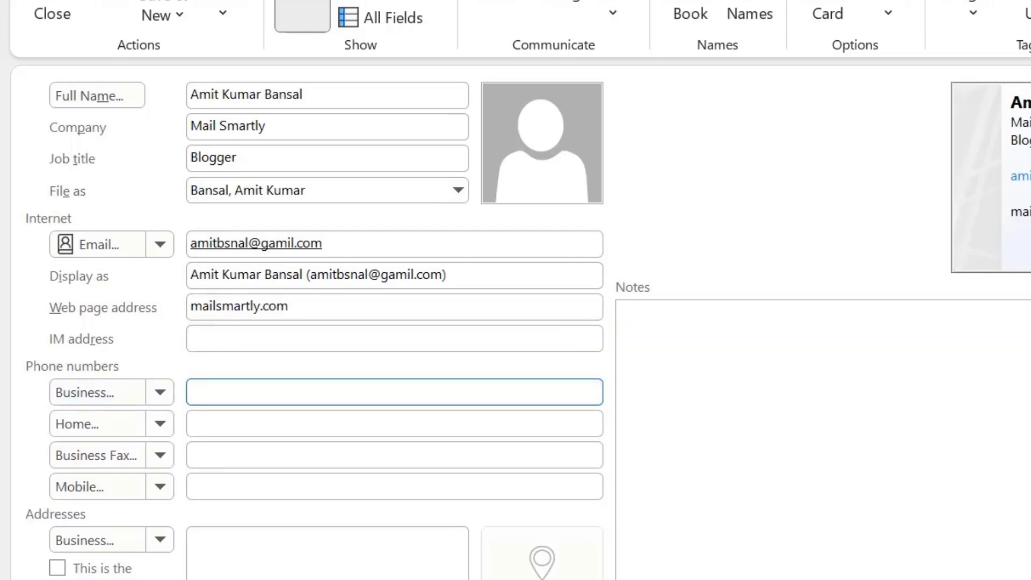
pyautogui.press('Tab')
pyautogui.press('Tab')
pyautogui.press('Tab')
pyautogui.press('Tab')
pyautogui.press('Tab')
pyautogui.press('Tab')
pyautogui.press('Tab')
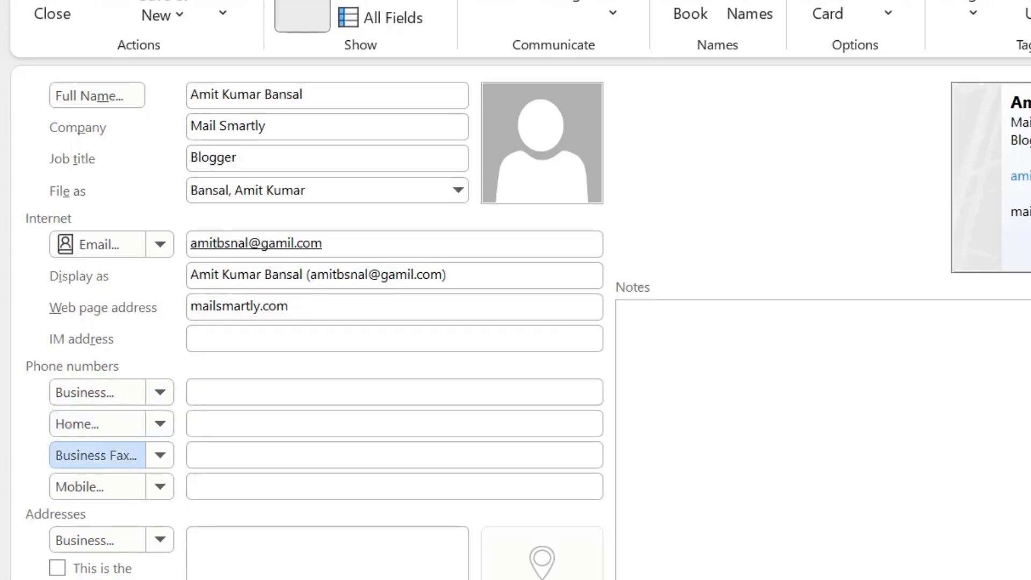
pyautogui.press('Tab')
pyautogui.press('Tab')
pyautogui.press('Tab')
pyautogui.press('Tab')
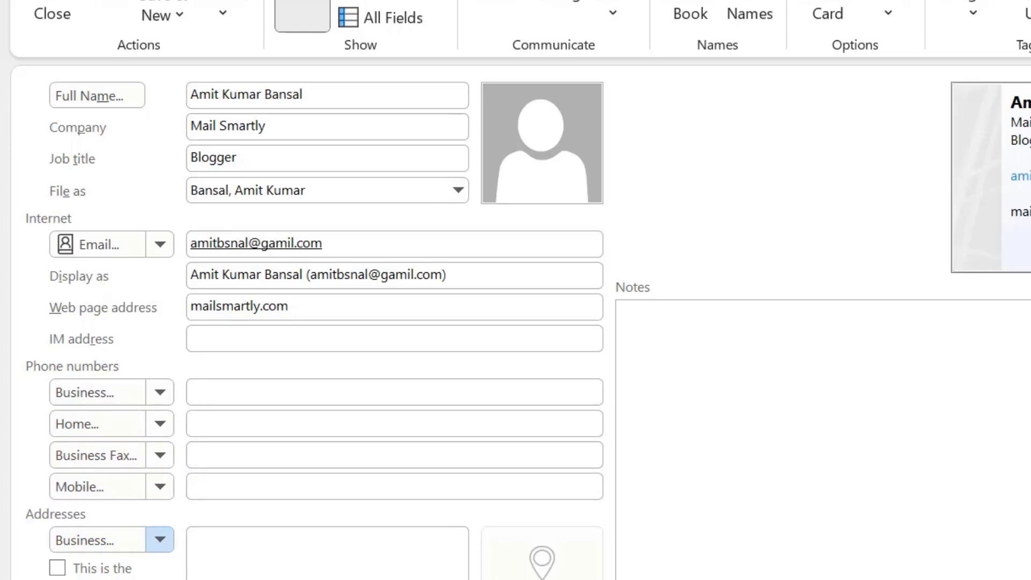
pyautogui.press('Tab')
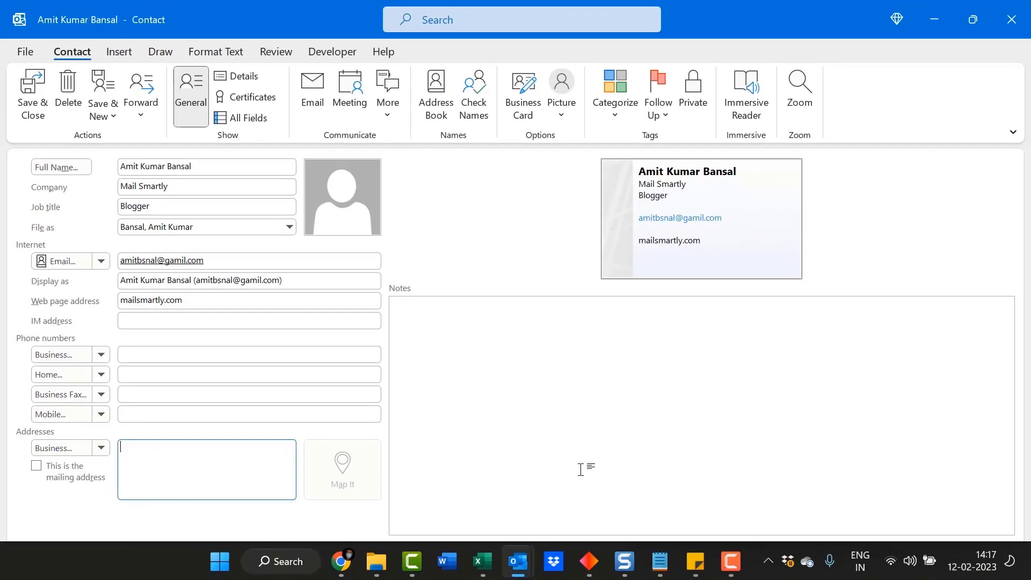
# Step: Save and close the new contact using the ribbon key tips
pyautogui.press('alt')
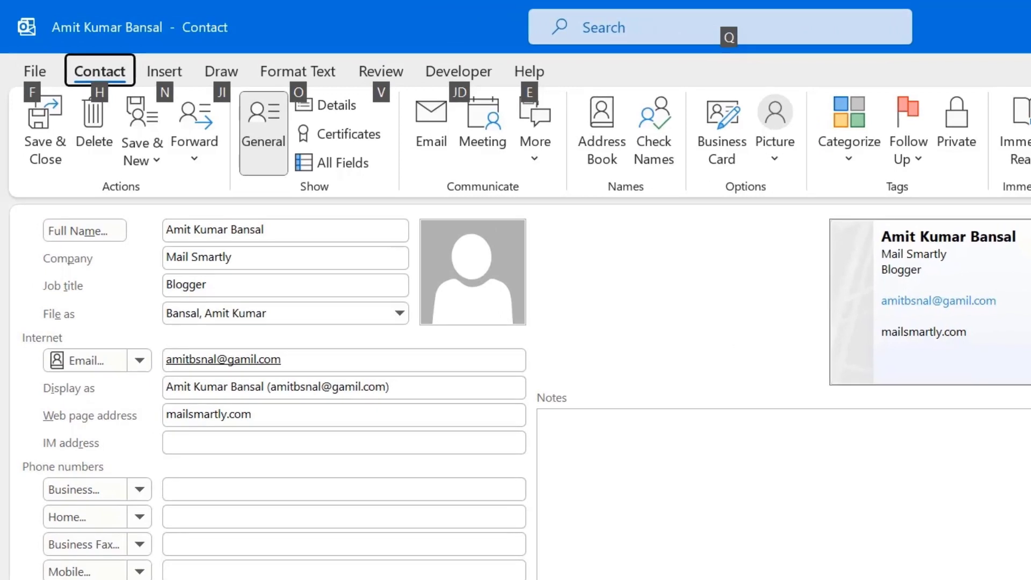
pyautogui.press('Left')
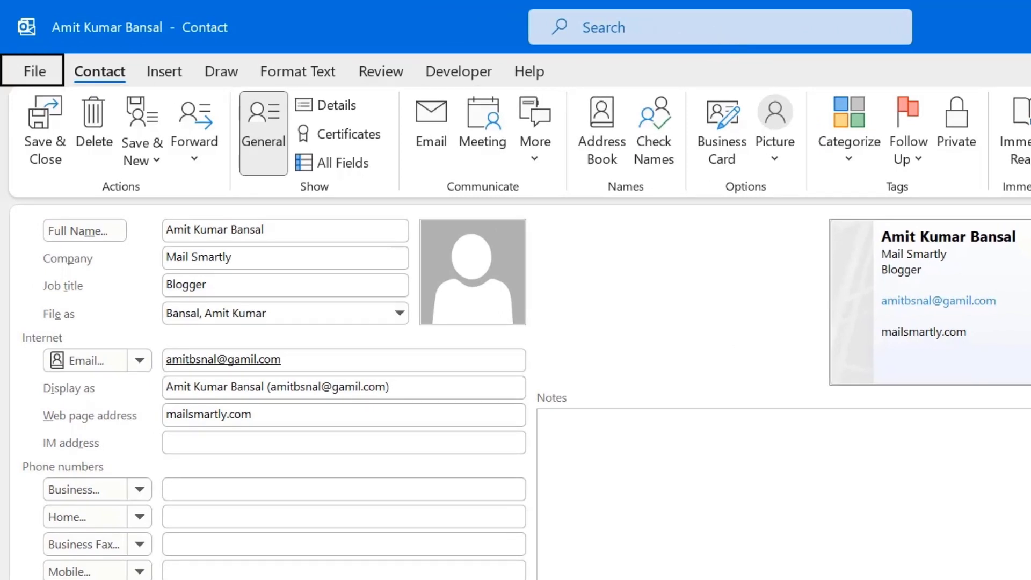
pyautogui.press('Return')
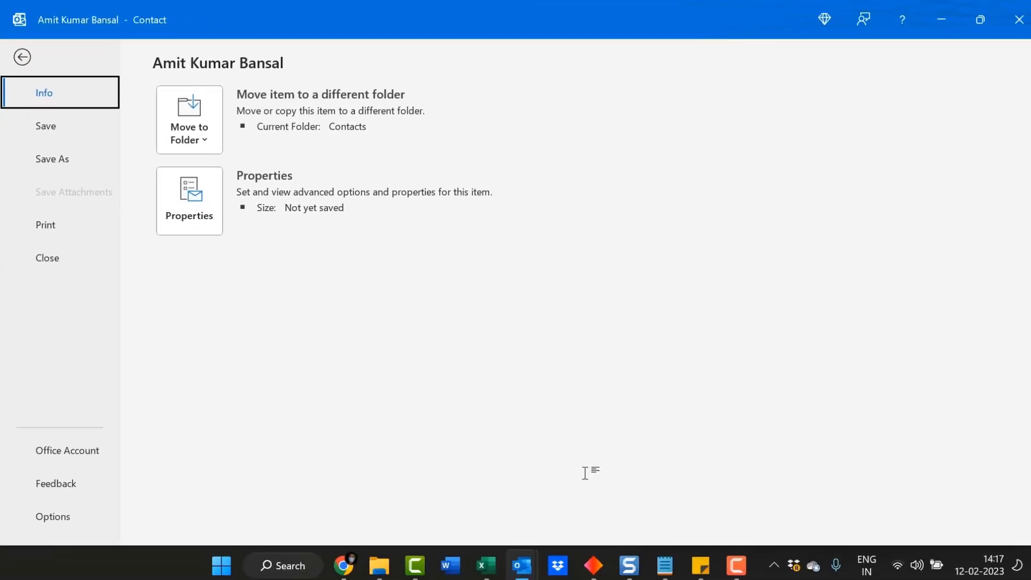
pyautogui.press('Escape')
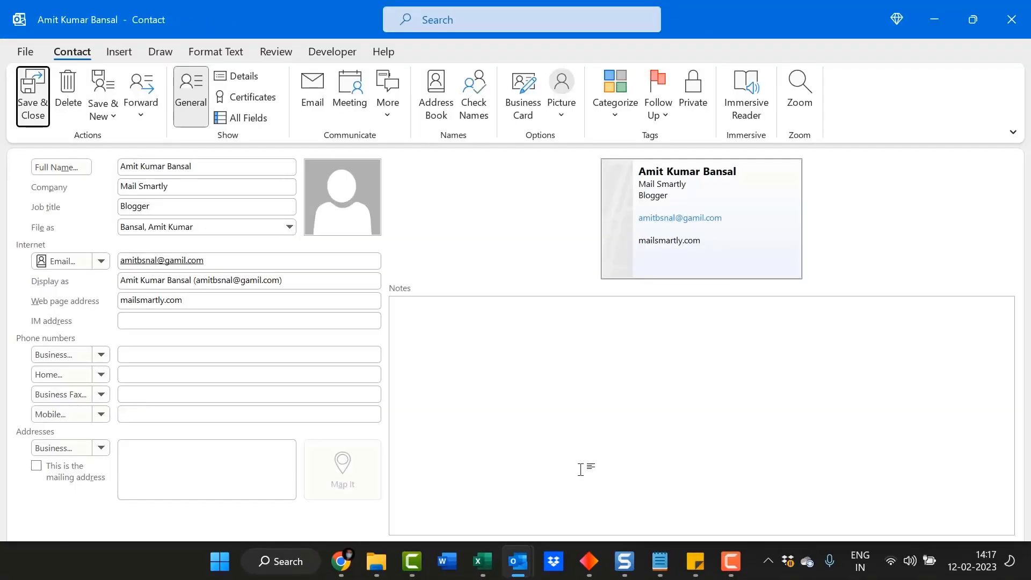
pyautogui.press('Return')
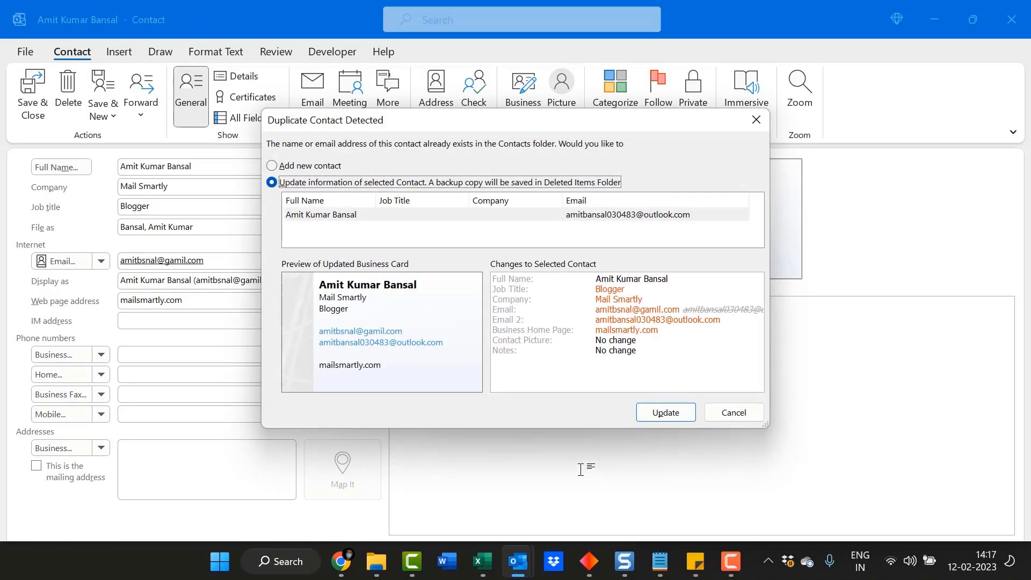
# Step: Choose Update to merge the new details into the existing matching contact
pyautogui.click(672, 414)
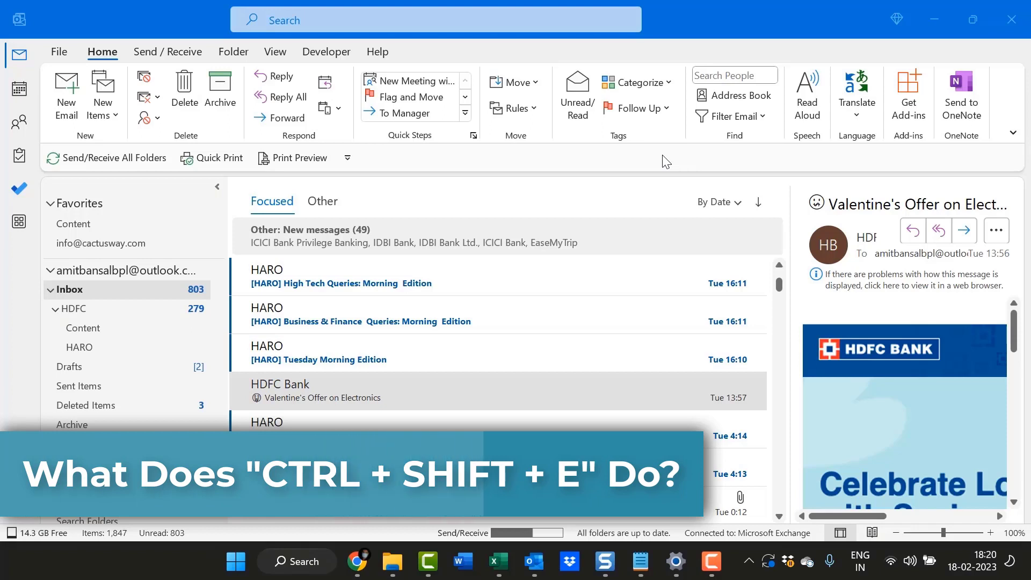
# Step: Bring up the Create New Folder dialog with Ctrl+Shift+E
pyautogui.click(689, 7)
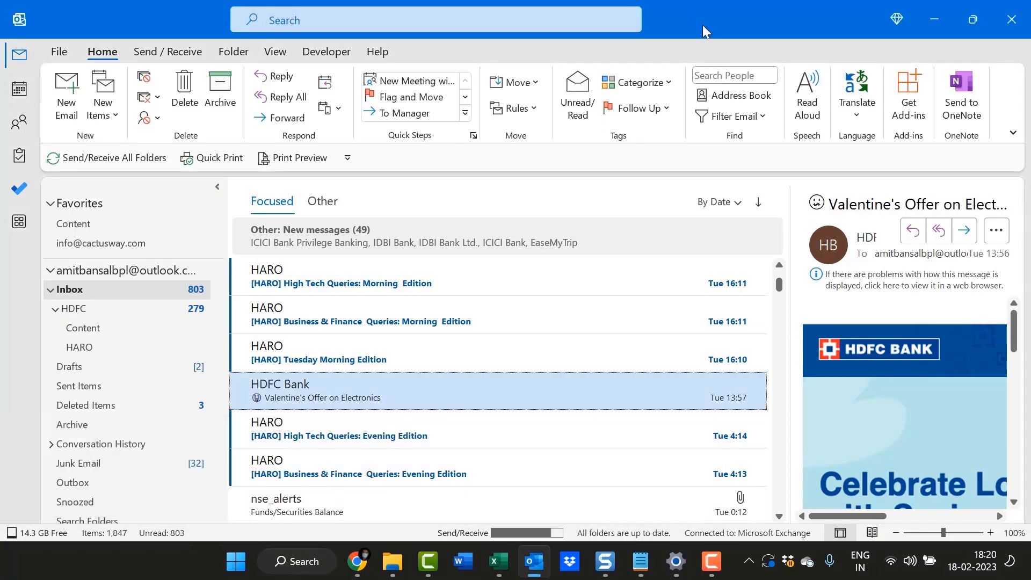
pyautogui.hotkey('ctrl', 'shift', 'e')
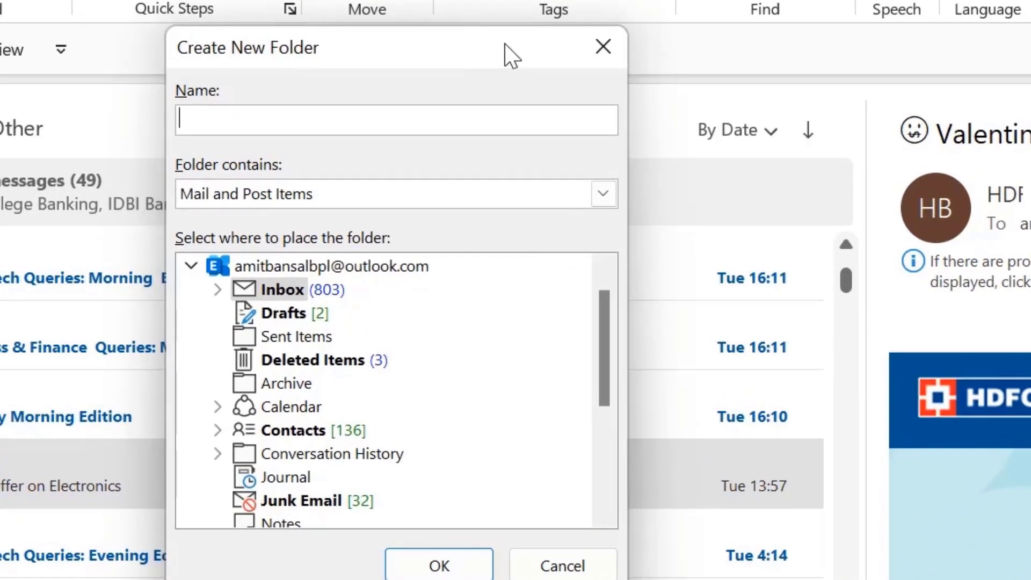
# Step: Check the Folder contains options, then cancel the new folder
pyautogui.click(413, 198)
pyautogui.click(414, 198)
pyautogui.scroll(-3, 330, 385)
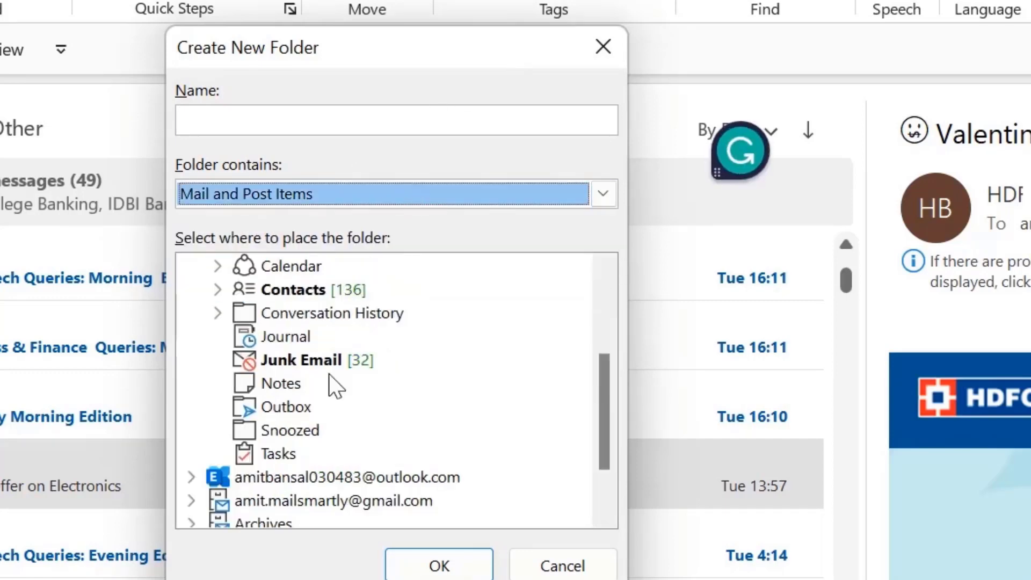
pyautogui.scroll(1, 334, 390)
pyautogui.scroll(2, 334, 391)
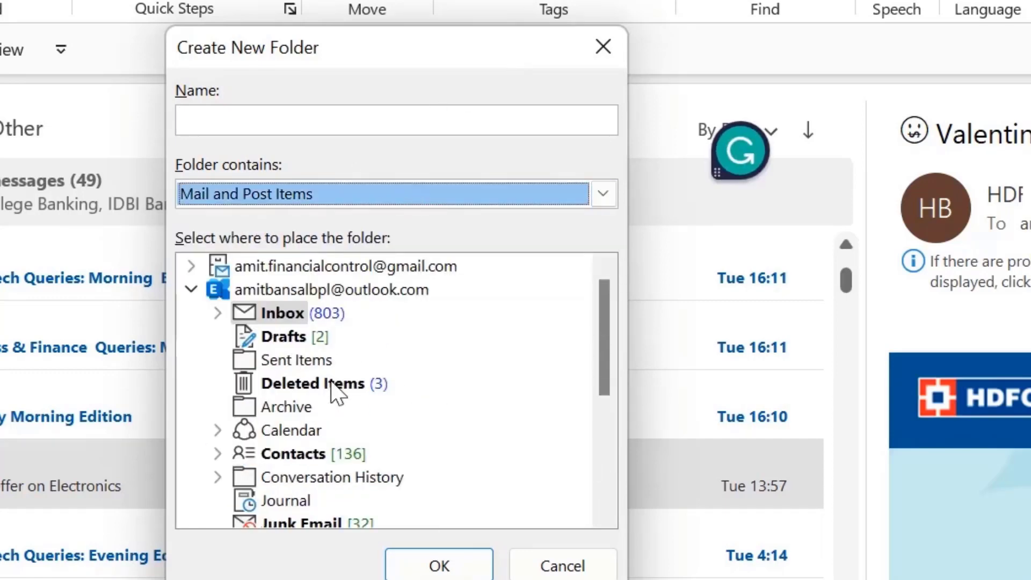
pyautogui.click(611, 60)
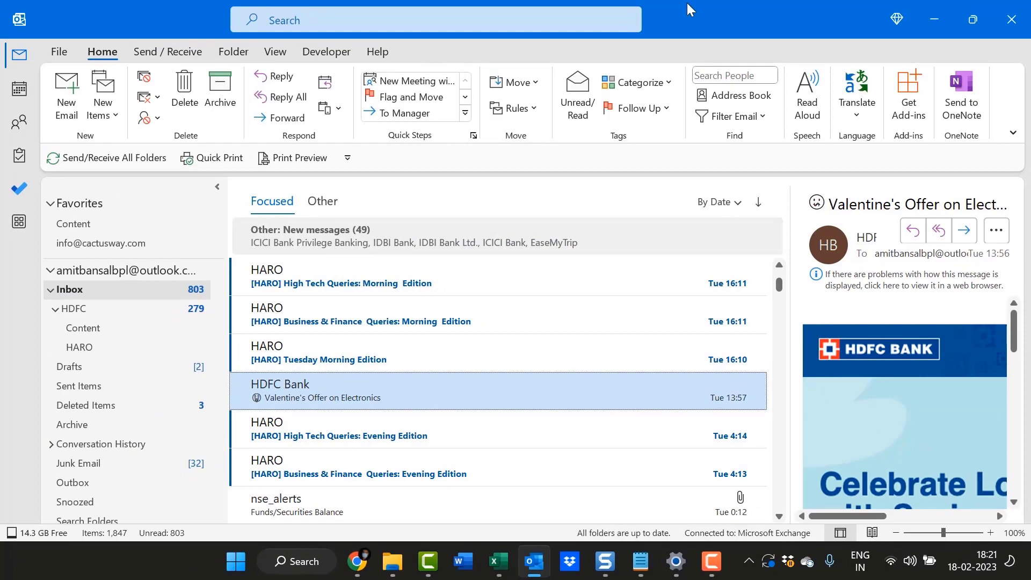
# Step: Reopen Create New Folder through the Alt, O, N key tips
pyautogui.press('alt')
pyautogui.press('o')
pyautogui.press('n')
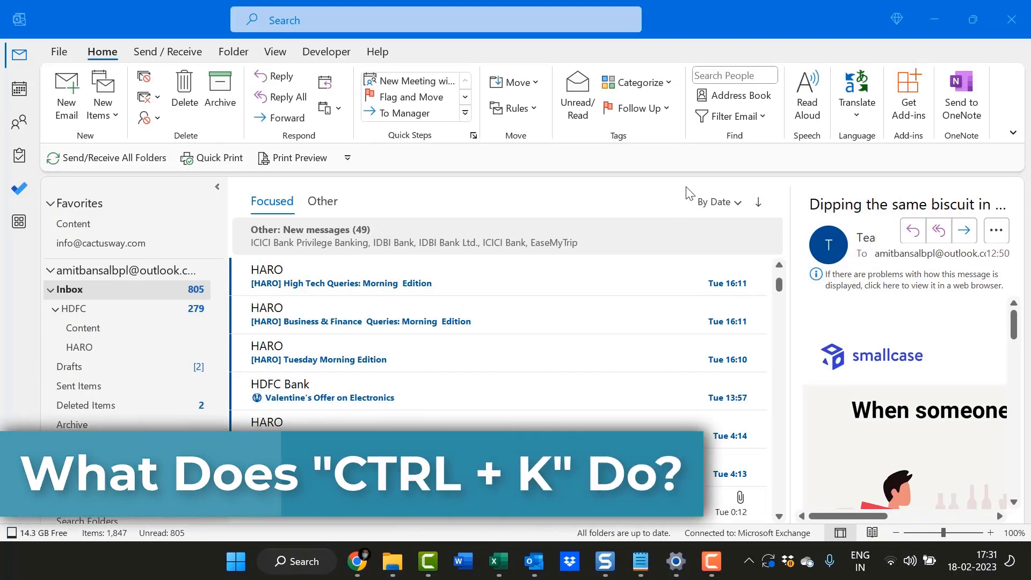
# Step: Start a new email and paste 'how to insert a hyperlink in Outlook using a keyboard shortcut' into the body
pyautogui.click(738, 2)
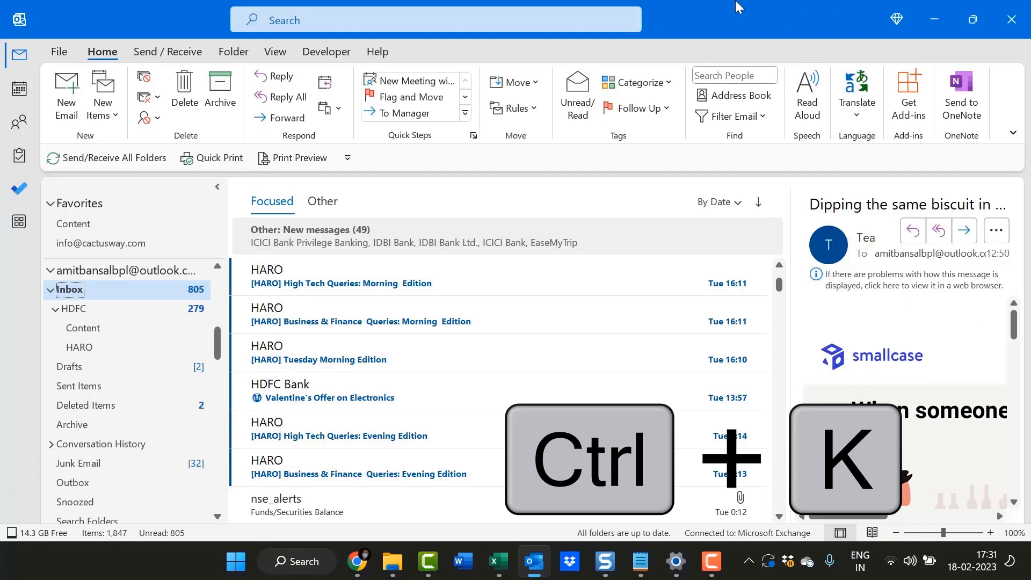
pyautogui.click(68, 94)
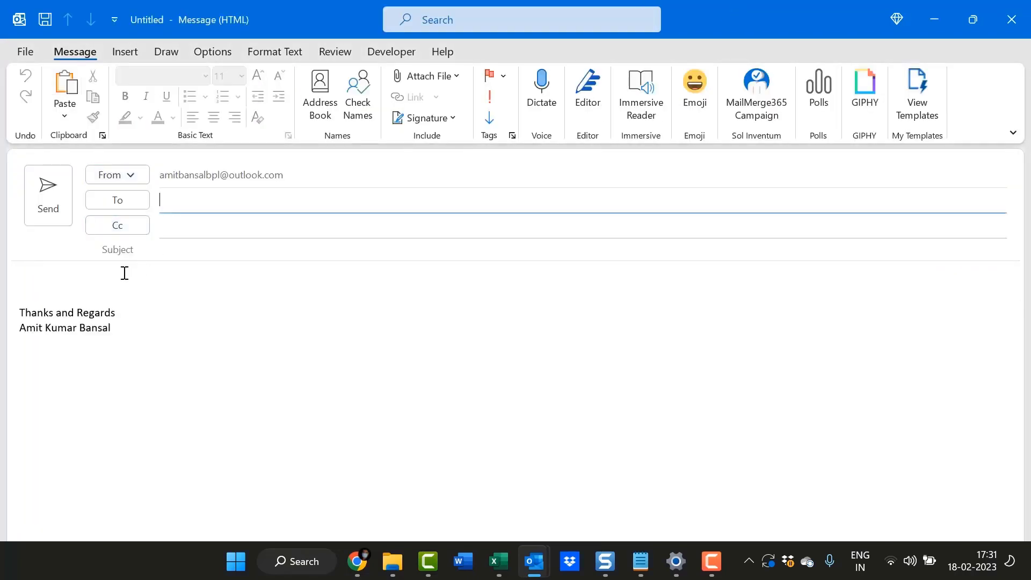
pyautogui.click(124, 274)
pyautogui.write('how to insert a hyperlink in Outlook using a keyboard shortcut')
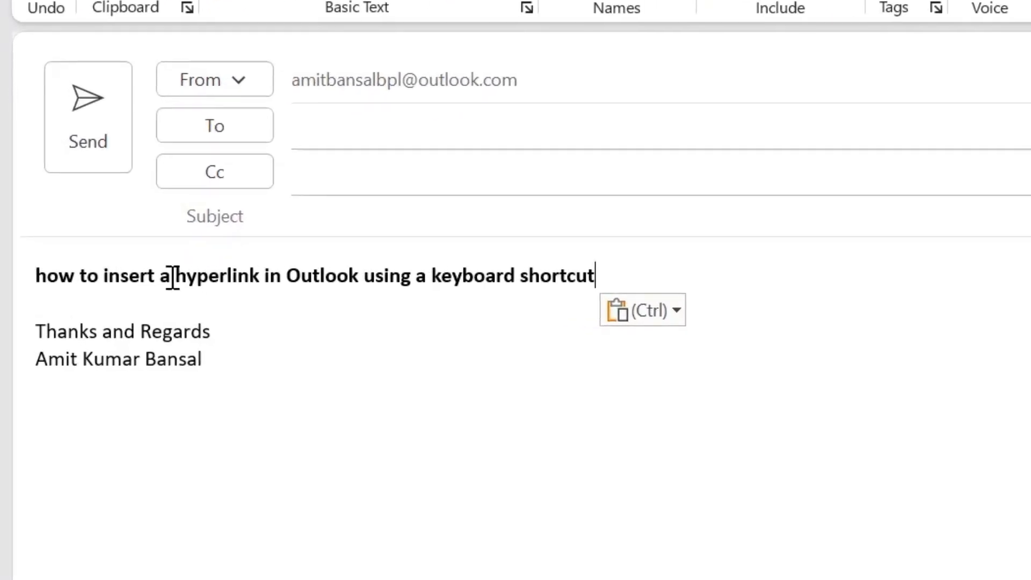
# Step: Select the words 'hyperlink in Outlook' and bring up Insert Hyperlink with Ctrl+K
pyautogui.moveTo(172, 276); pyautogui.dragTo(328, 283)
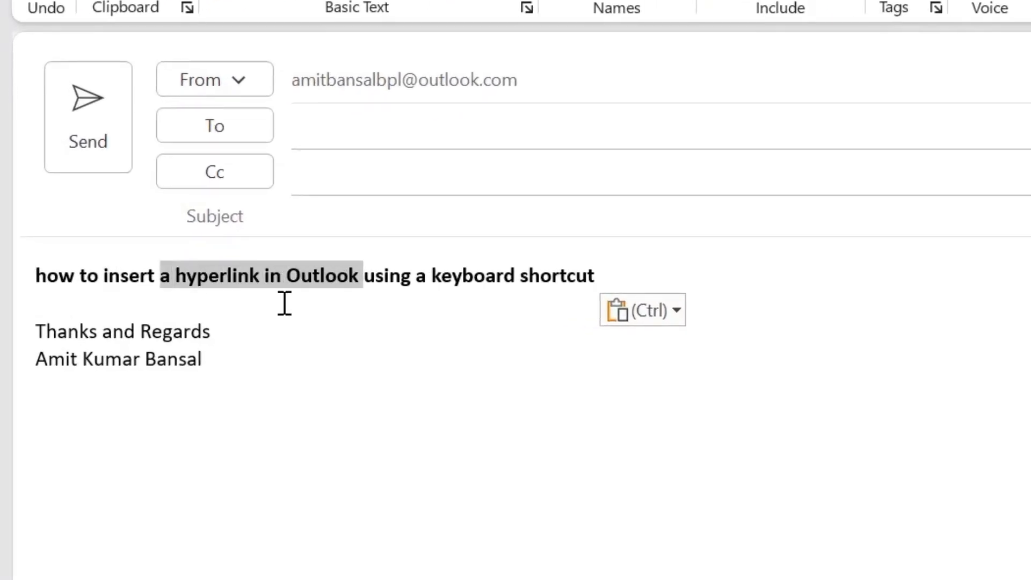
pyautogui.click(268, 306)
pyautogui.moveTo(175, 276); pyautogui.dragTo(359, 279)
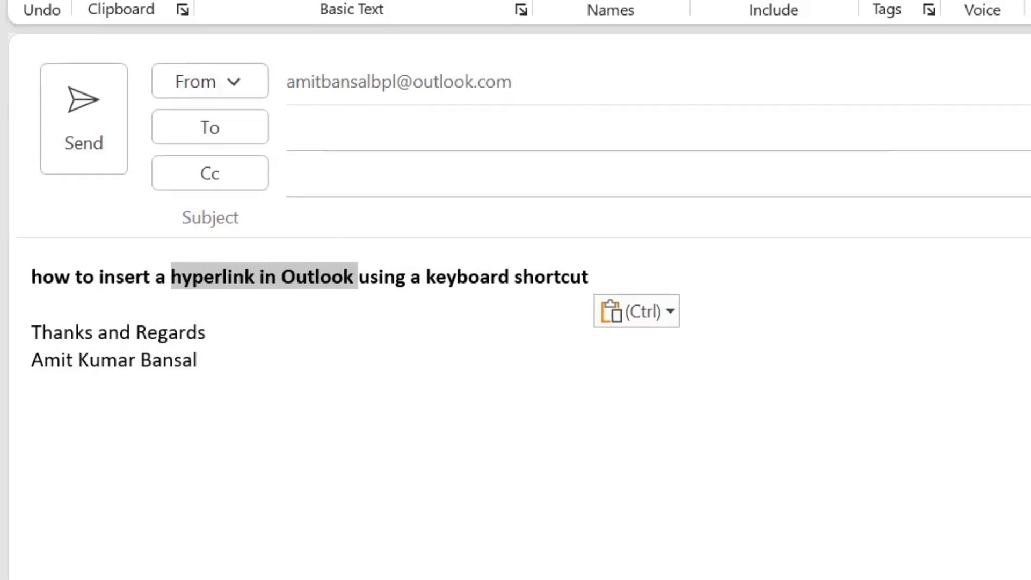
pyautogui.hotkey('ctrl', 'k')
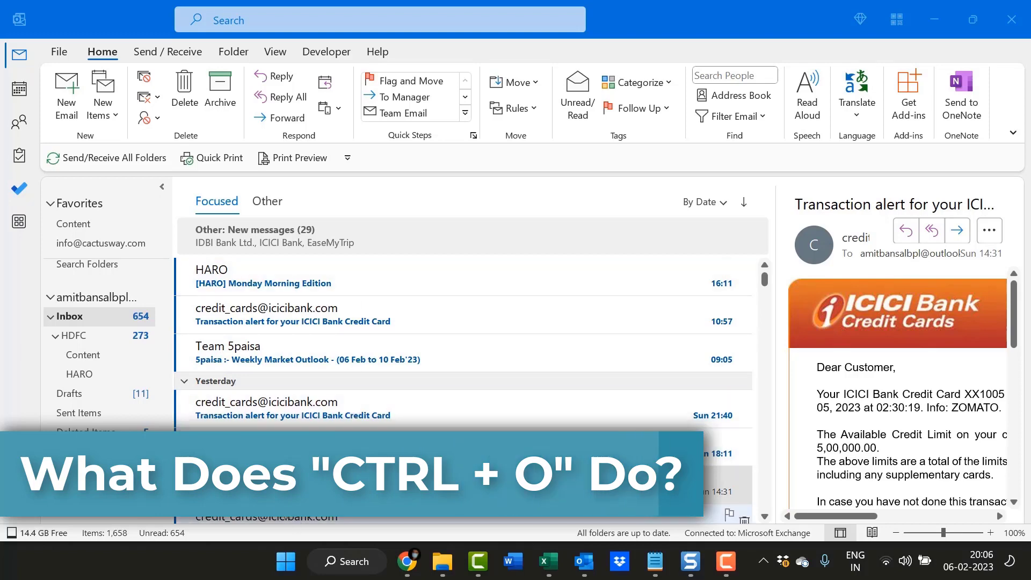
# Step: Open the Sun 18:11 ICICI alert in its own window, close it, and reopen it with Ctrl+O
pyautogui.click(266, 488)
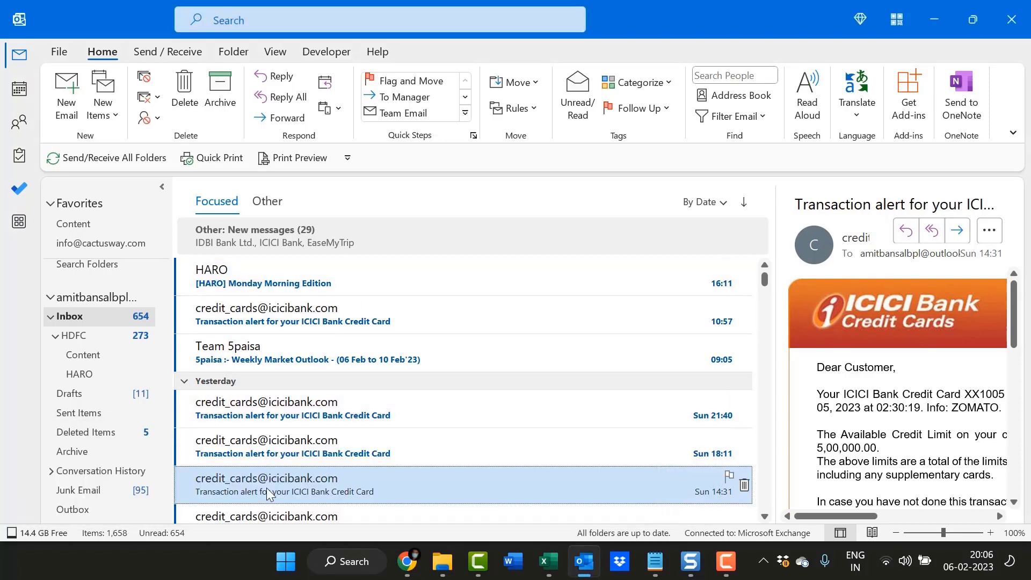
pyautogui.click(260, 453)
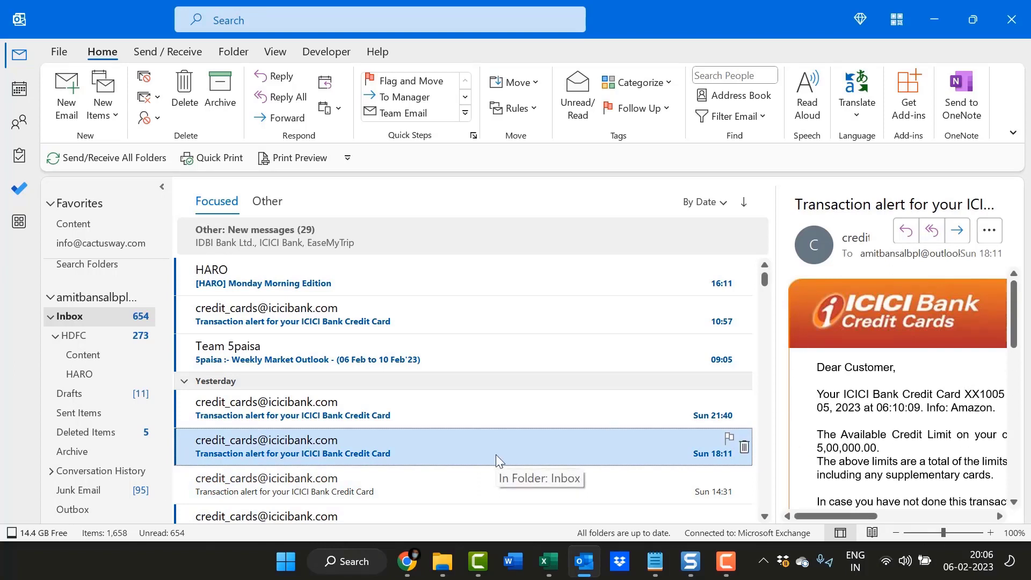
pyautogui.doubleClick(256, 446)
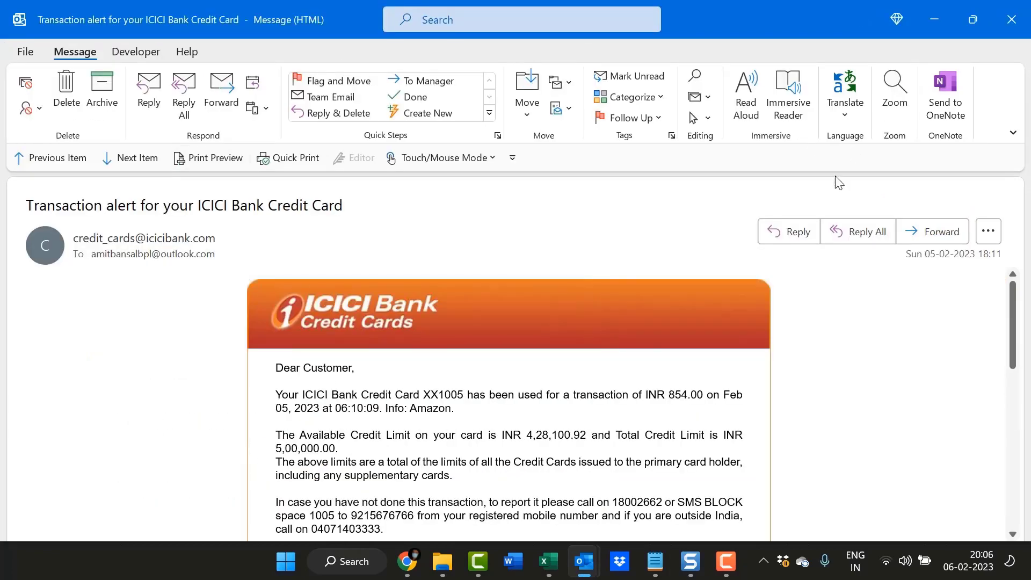
pyautogui.click(1011, 19)
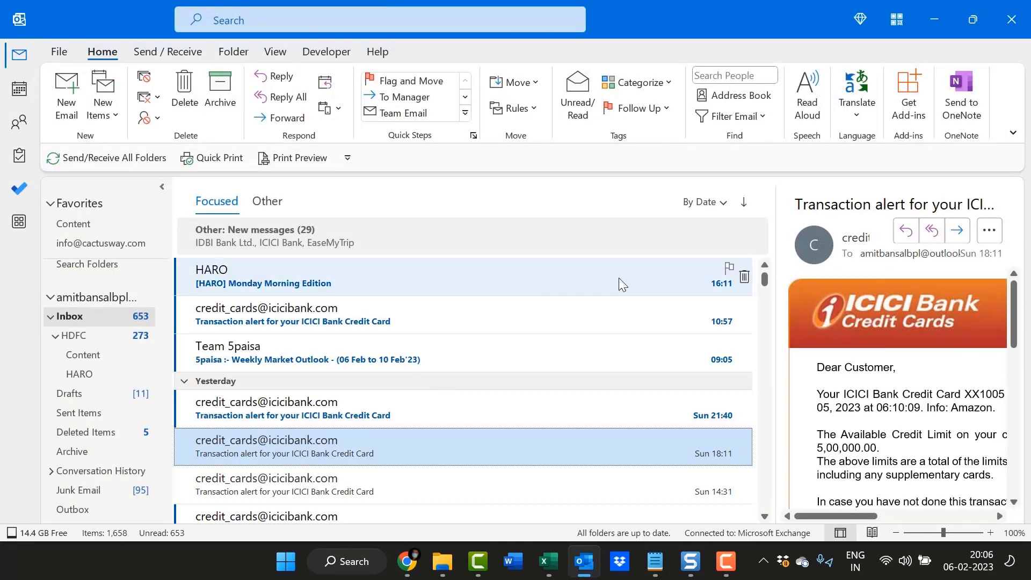
pyautogui.hotkey('ctrl', 'o')
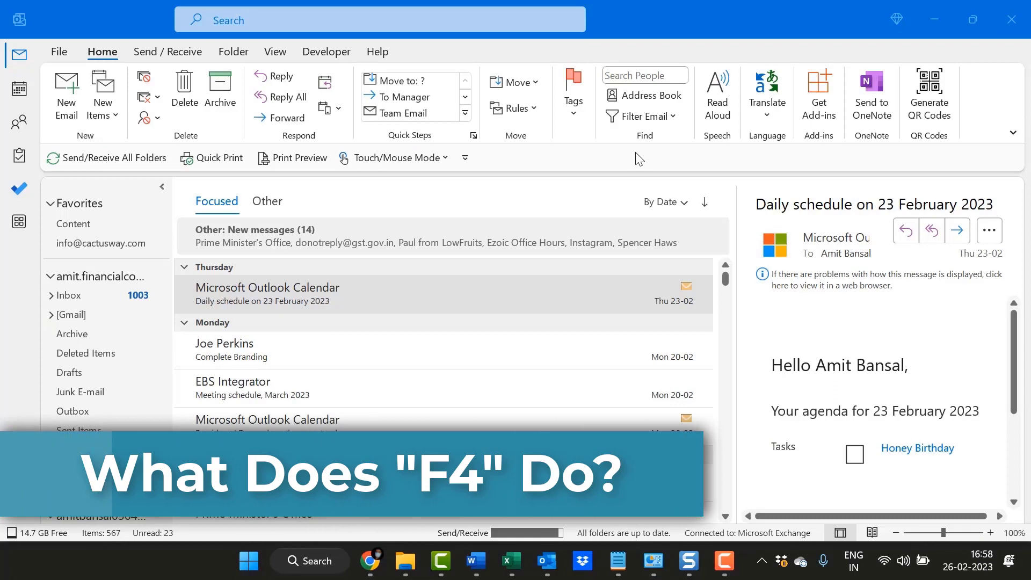
# Step: Open the 'Daily schedule on 23 February 2023' message and bring up Find and Replace with F4
pyautogui.click(635, 18)
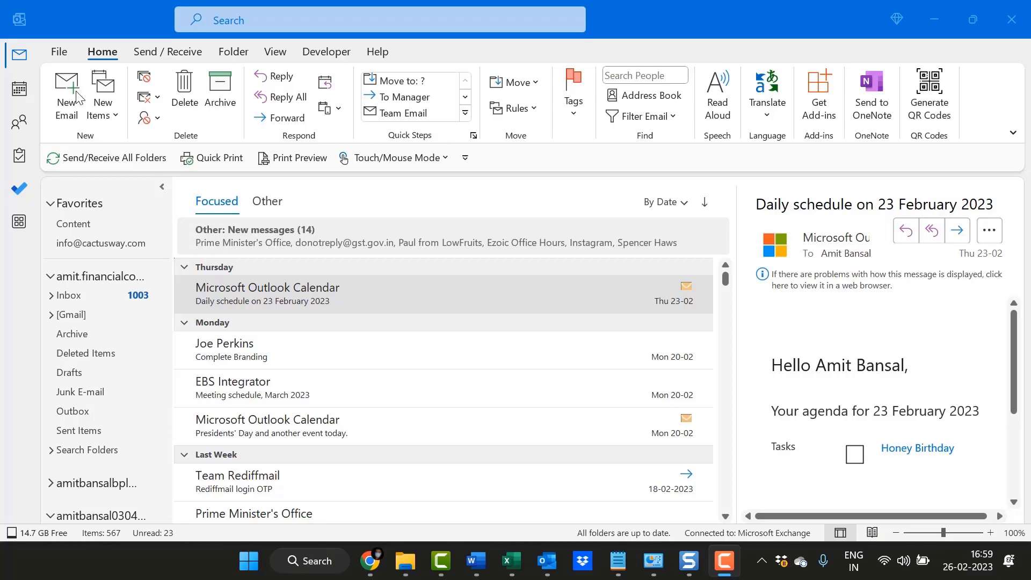
pyautogui.doubleClick(298, 295)
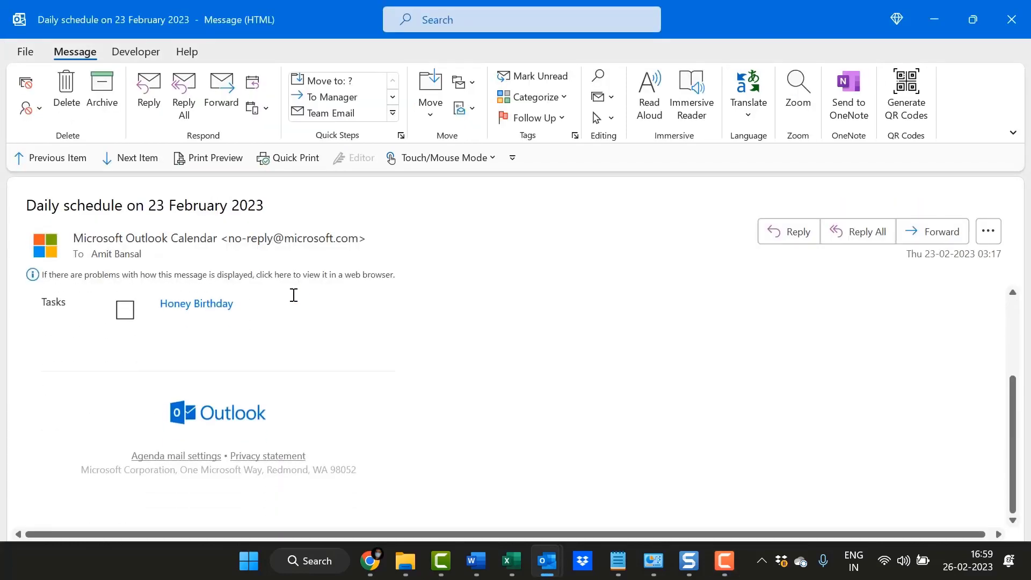
pyautogui.press('F4')
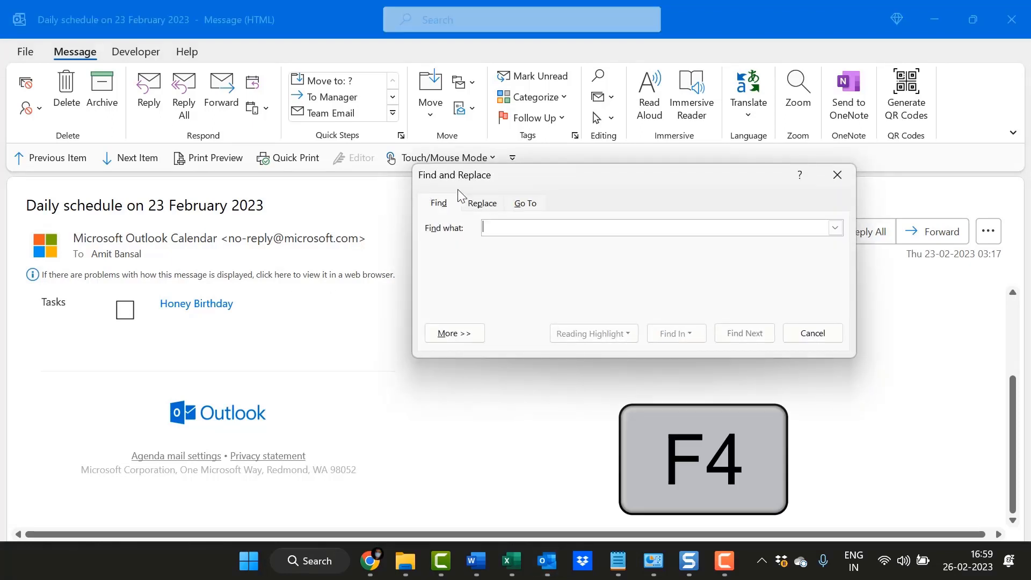
# Step: View the Replace tab, then the Go To tab of Find and Replace
pyautogui.click(483, 207)
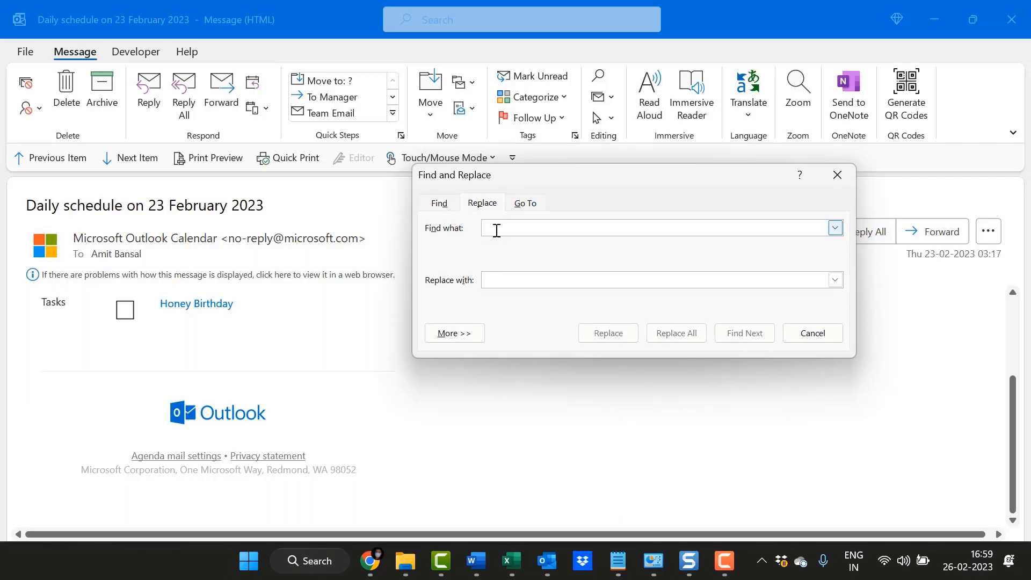
pyautogui.click(526, 209)
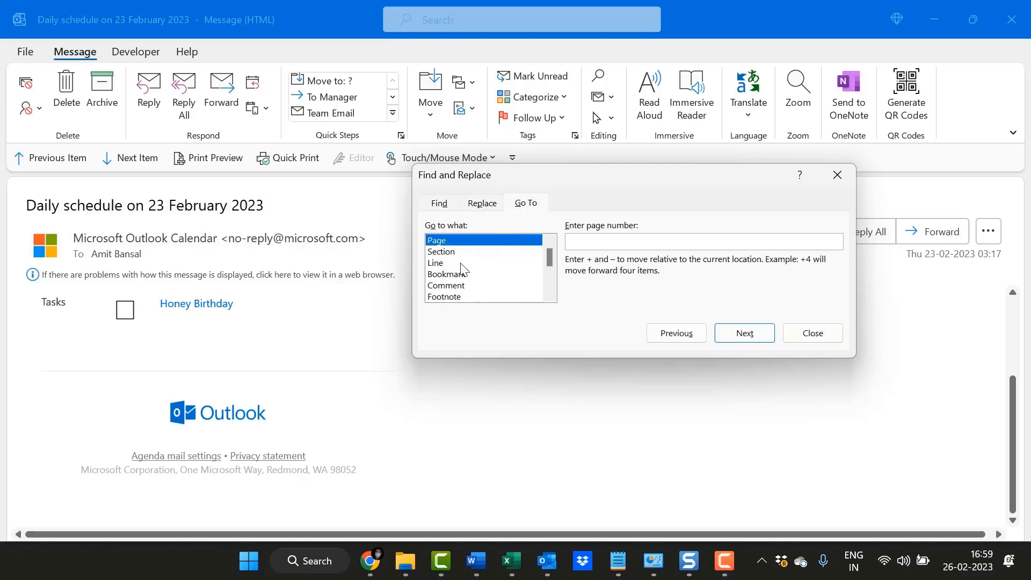